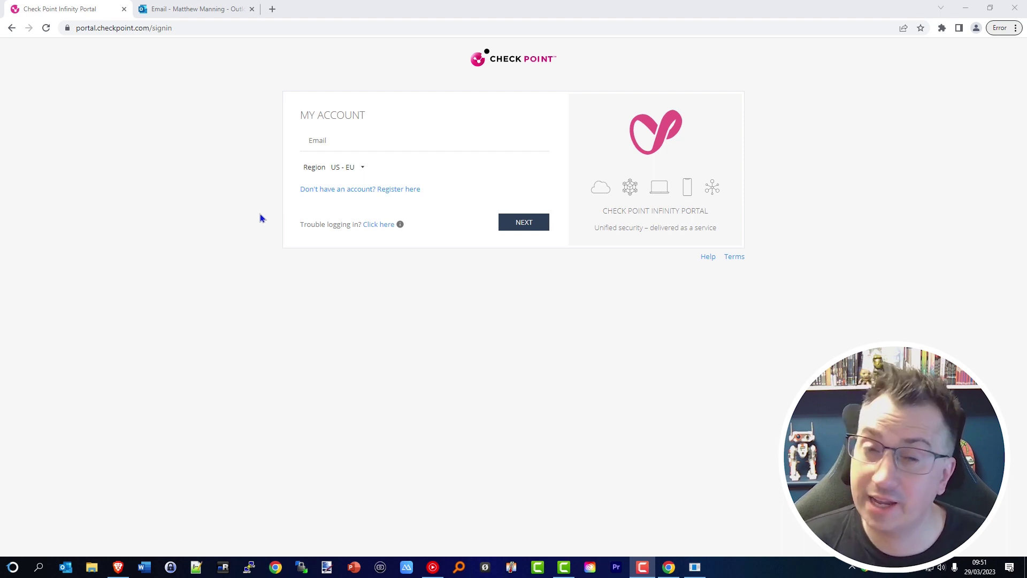
Open the registration form and enter the company account name, contact's first and last name, and e-mail
{"action": "left_click", "coordinate": [411, 189]}
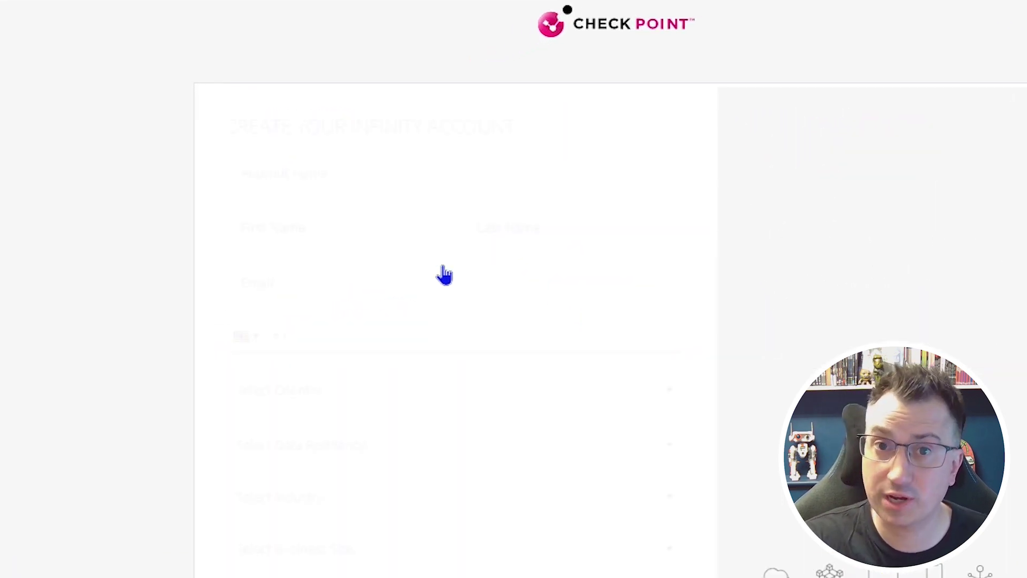
{"action": "left_click", "coordinate": [352, 181]}
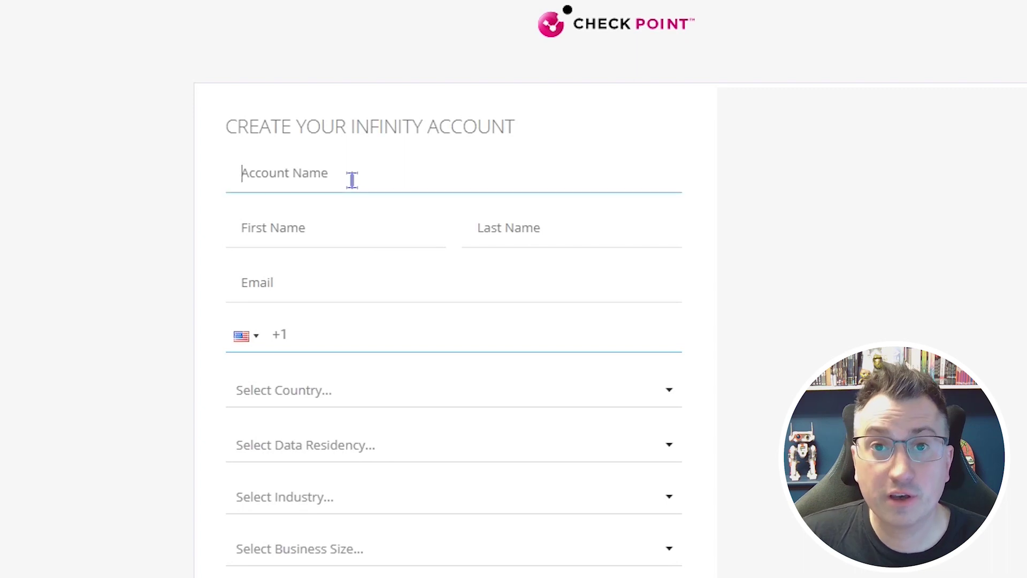
{"action": "type", "text": "Manning En"}
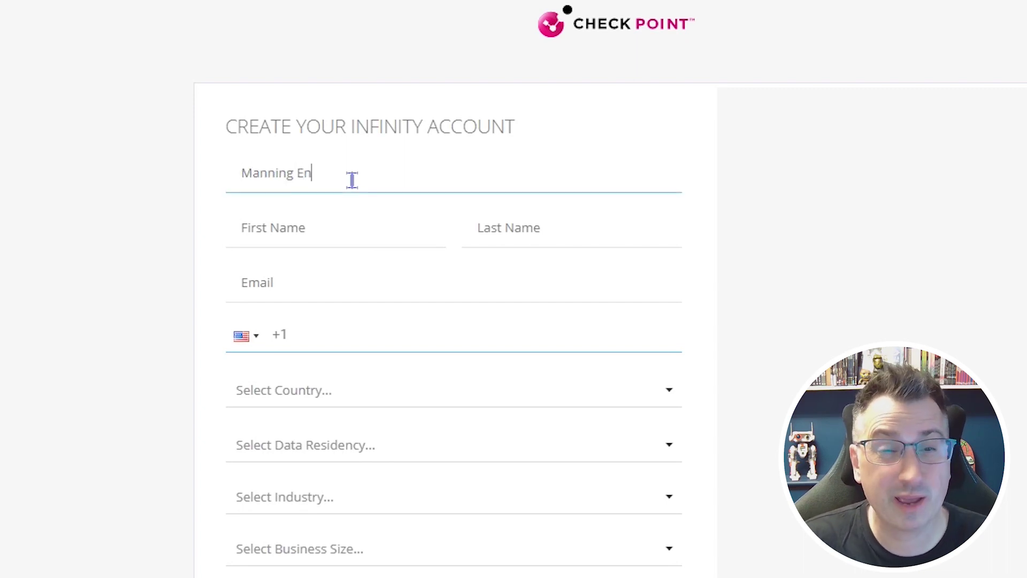
{"action": "type", "text": "terprises Ltd"}
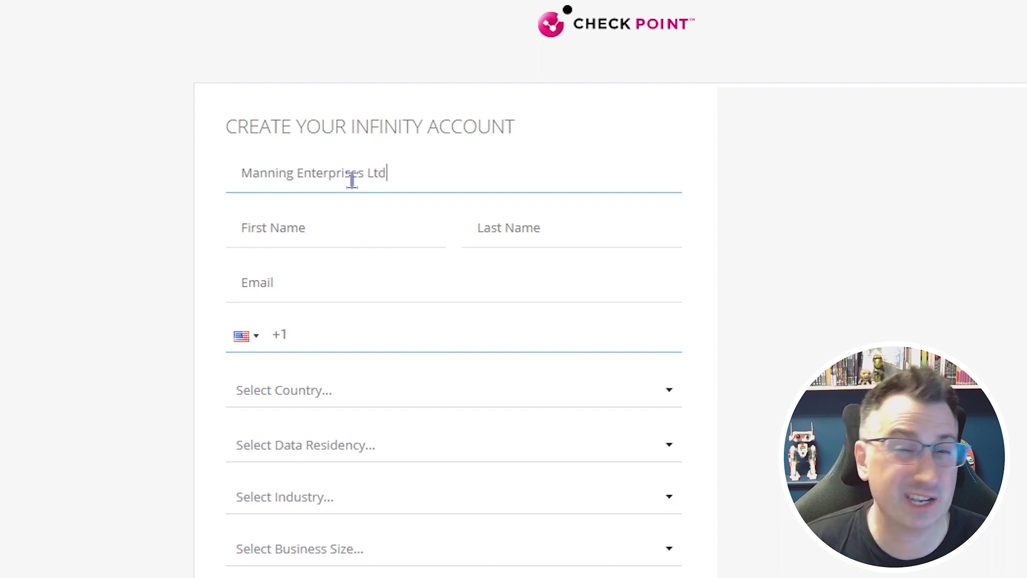
{"action": "left_click", "coordinate": [321, 223]}
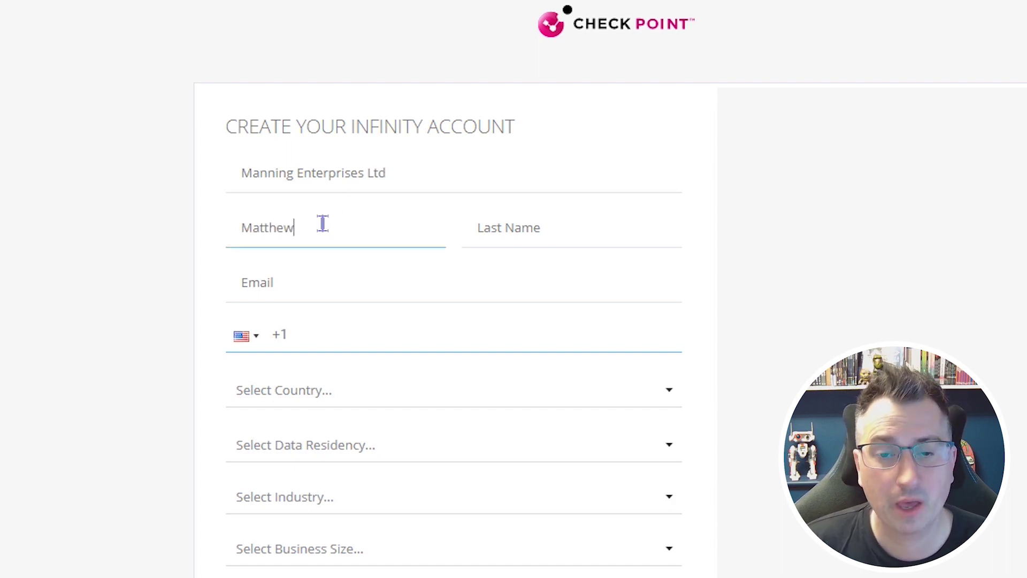
{"action": "key", "text": "Tab"}
{"action": "key", "text": "Tab"}
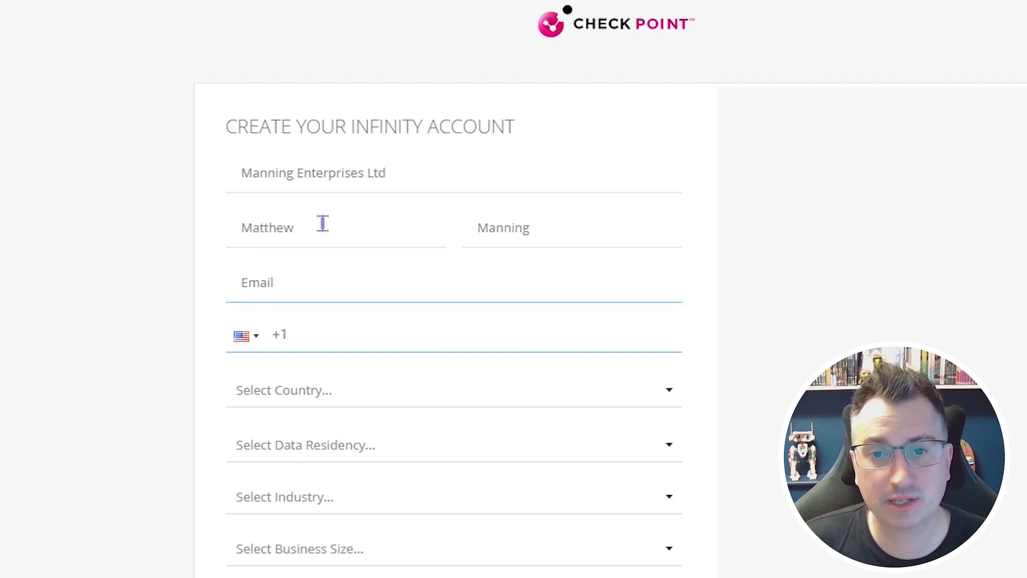
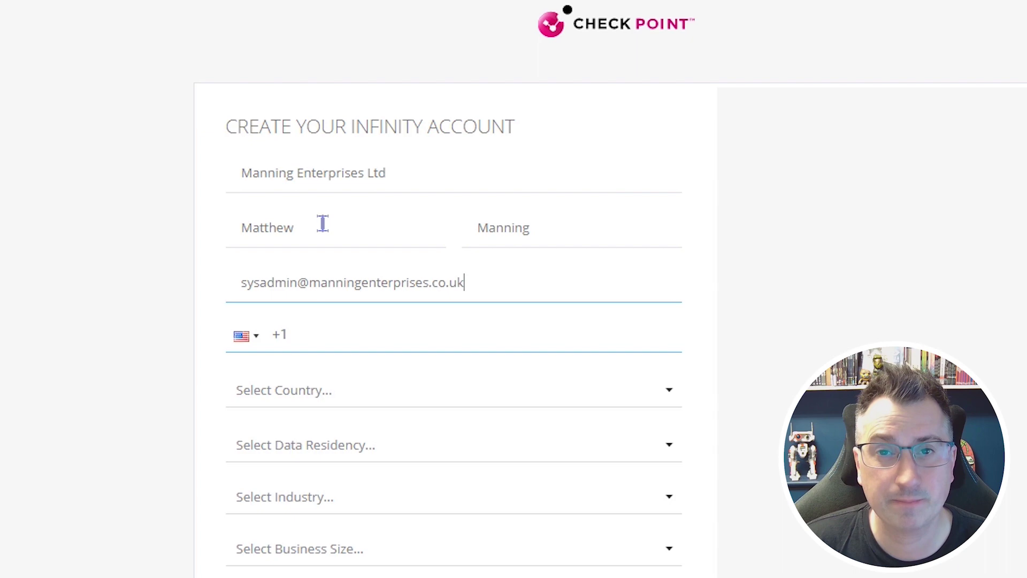
Set the phone code and country to United Kingdom and data residency to EU
{"action": "left_click", "coordinate": [259, 349]}
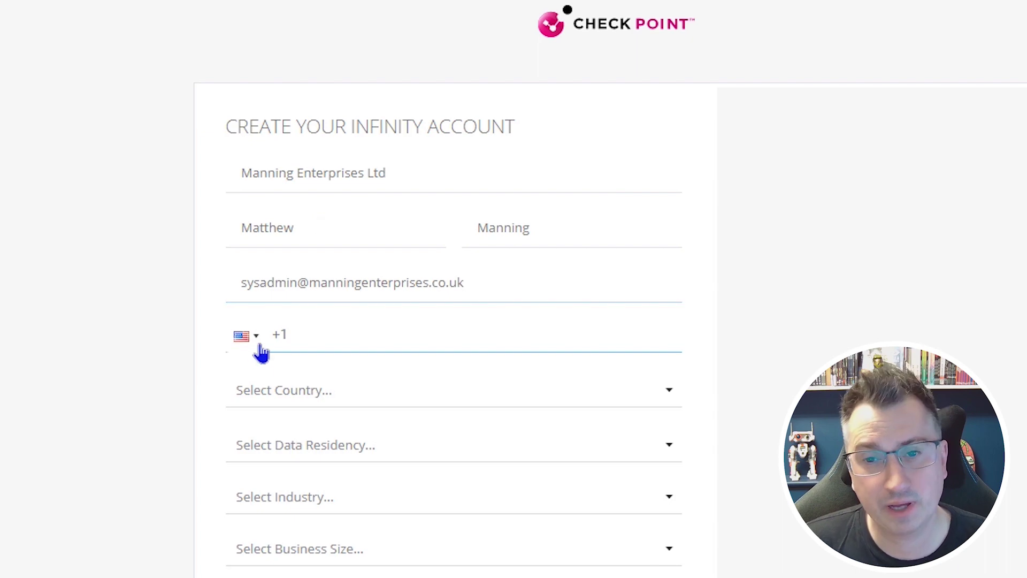
{"action": "left_click", "coordinate": [291, 501]}
{"action": "left_click", "coordinate": [358, 397]}
{"action": "type", "text": "unit"}
{"action": "left_click", "coordinate": [390, 459]}
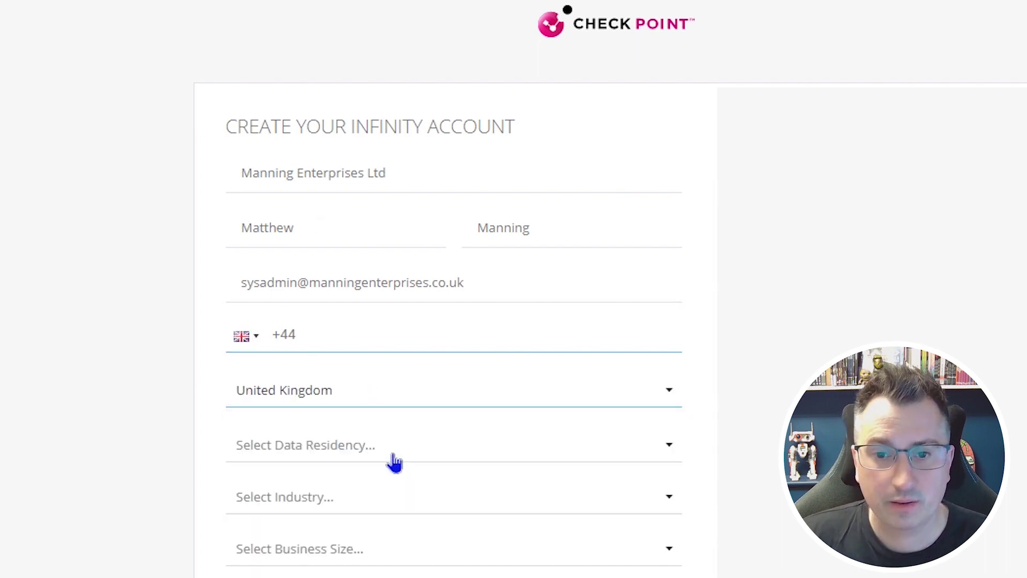
{"action": "left_click", "coordinate": [390, 454]}
{"action": "left_click", "coordinate": [406, 572]}
Choose Manufacturing industry and 51-100 size, accept the terms, pass reCAPTCHA and submit
{"action": "left_click", "coordinate": [669, 500]}
{"action": "scroll", "coordinate": [444, 556], "scroll_direction": "down", "scroll_amount": 3}
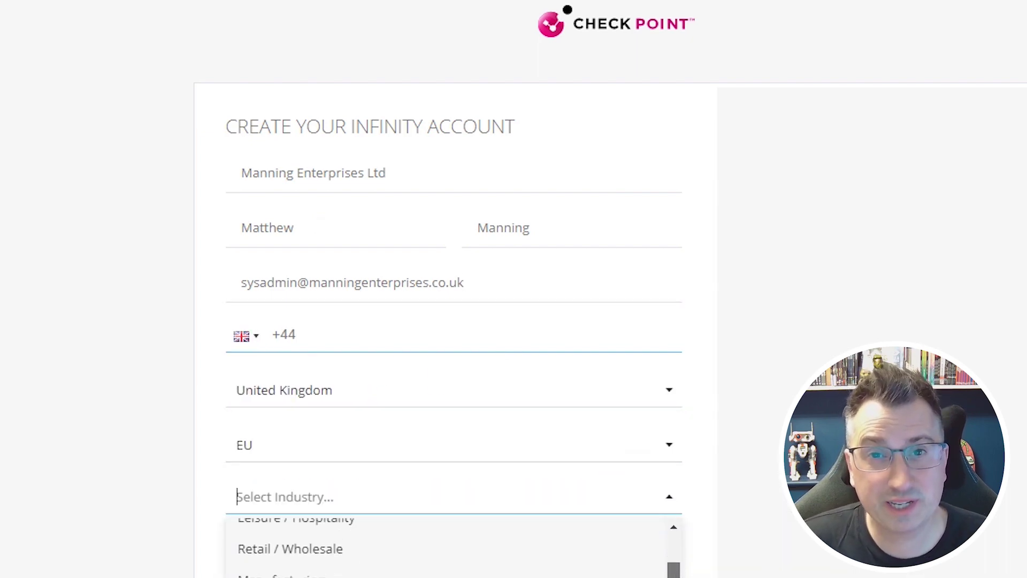
{"action": "left_click", "coordinate": [415, 465]}
{"action": "left_click", "coordinate": [527, 357]}
{"action": "left_click", "coordinate": [531, 424]}
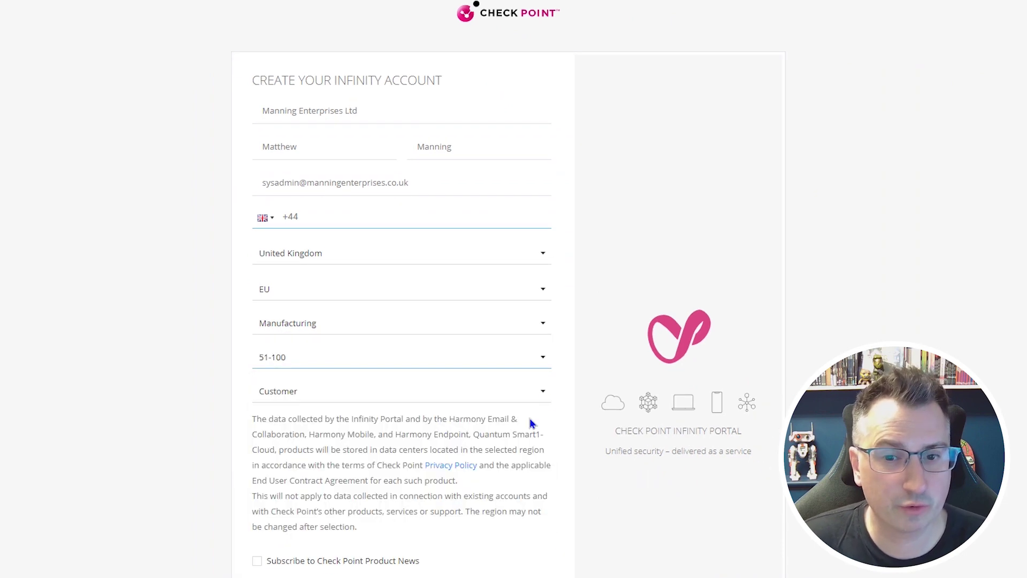
{"action": "scroll", "coordinate": [535, 449], "scroll_direction": "down", "scroll_amount": 2}
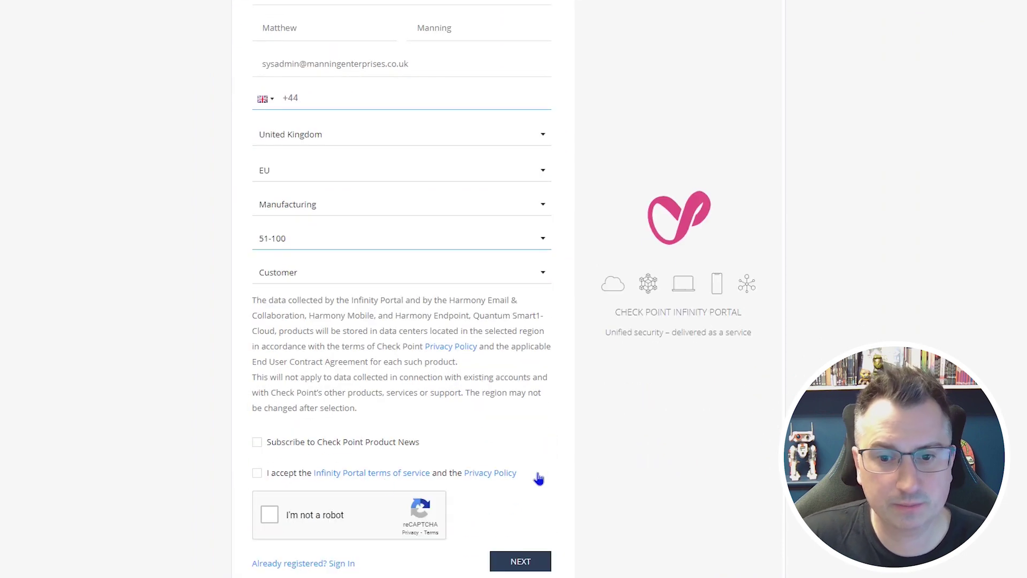
{"action": "left_click", "coordinate": [257, 473]}
{"action": "left_click", "coordinate": [272, 513]}
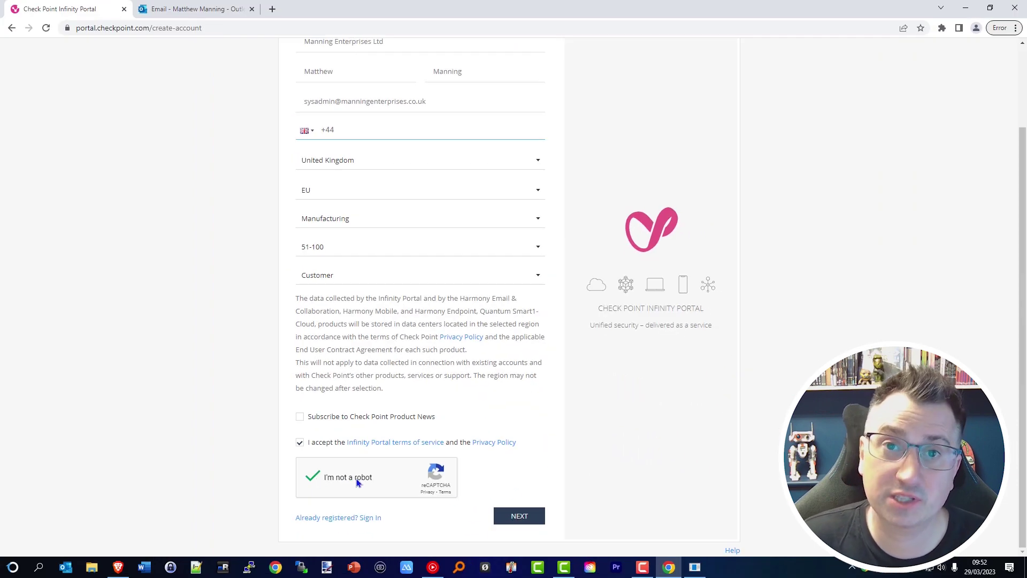
{"action": "left_click", "coordinate": [538, 519]}
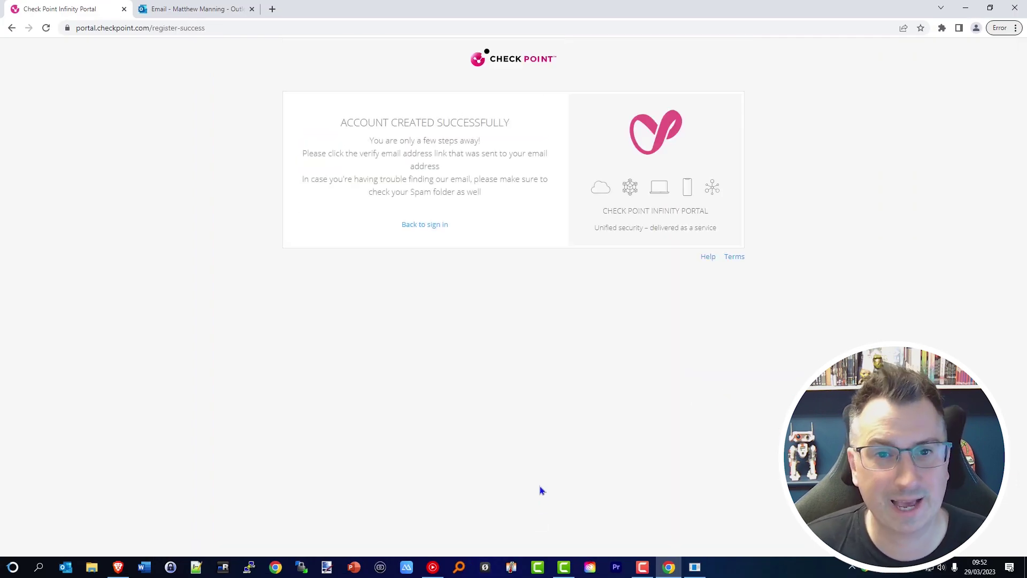
Open the Check Point welcome email in Outlook and follow its activation link
{"action": "left_click", "coordinate": [190, 6]}
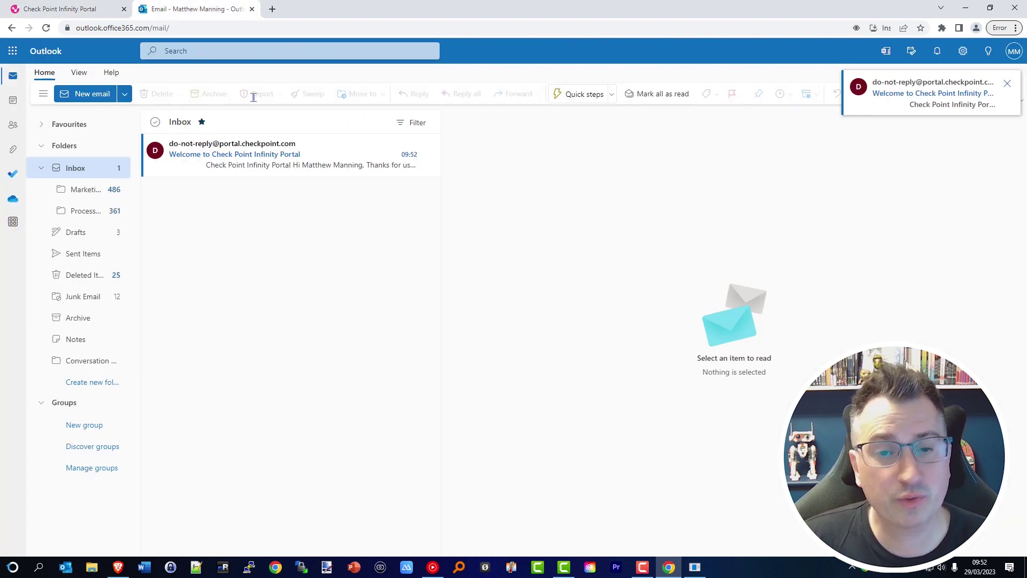
{"action": "left_click", "coordinate": [345, 151]}
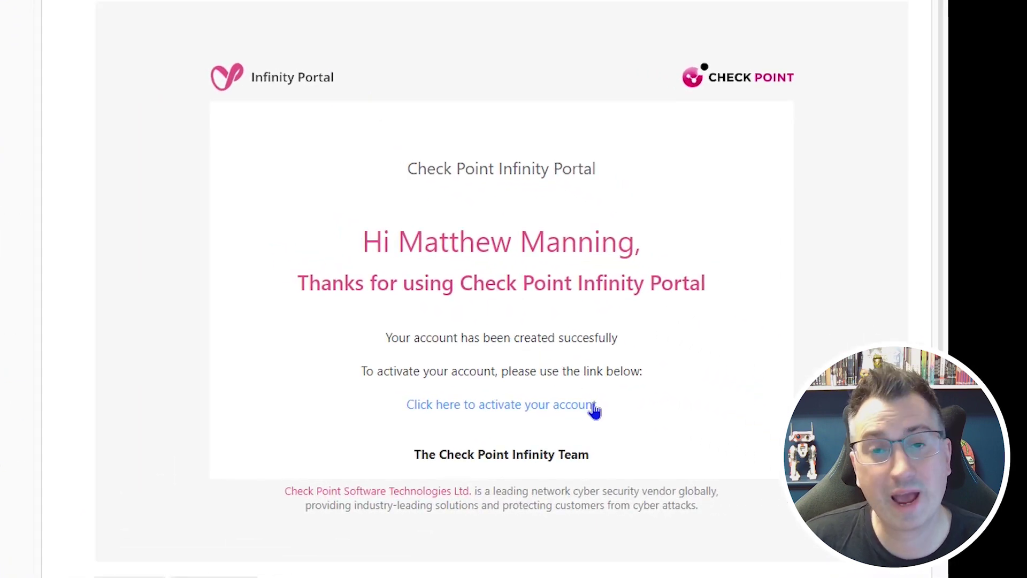
{"action": "left_click", "coordinate": [592, 405]}
Activate the account by pasting and confirming a password and accepting the terms
{"action": "right_click", "coordinate": [592, 406]}
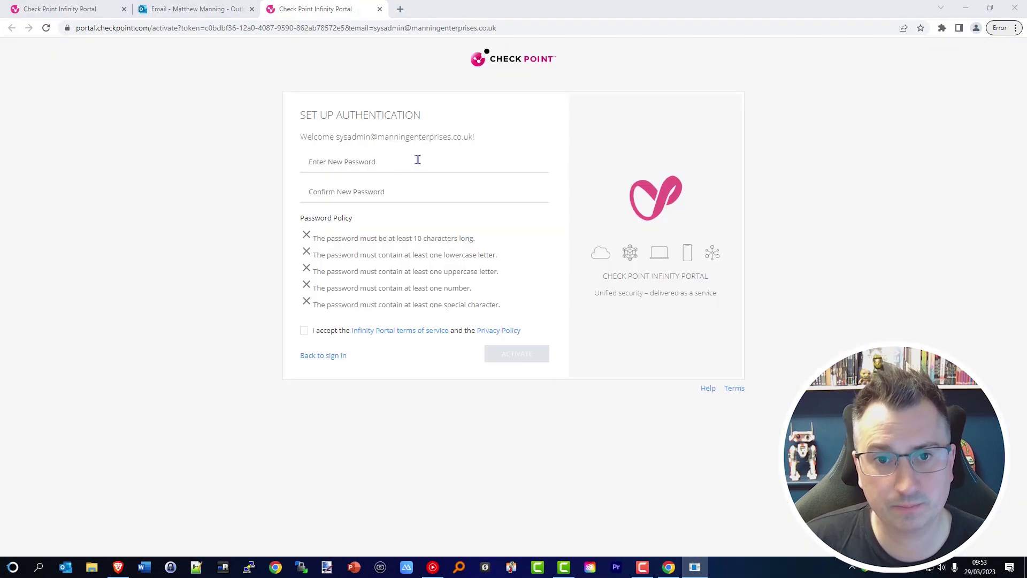
{"action": "left_click", "coordinate": [418, 159]}
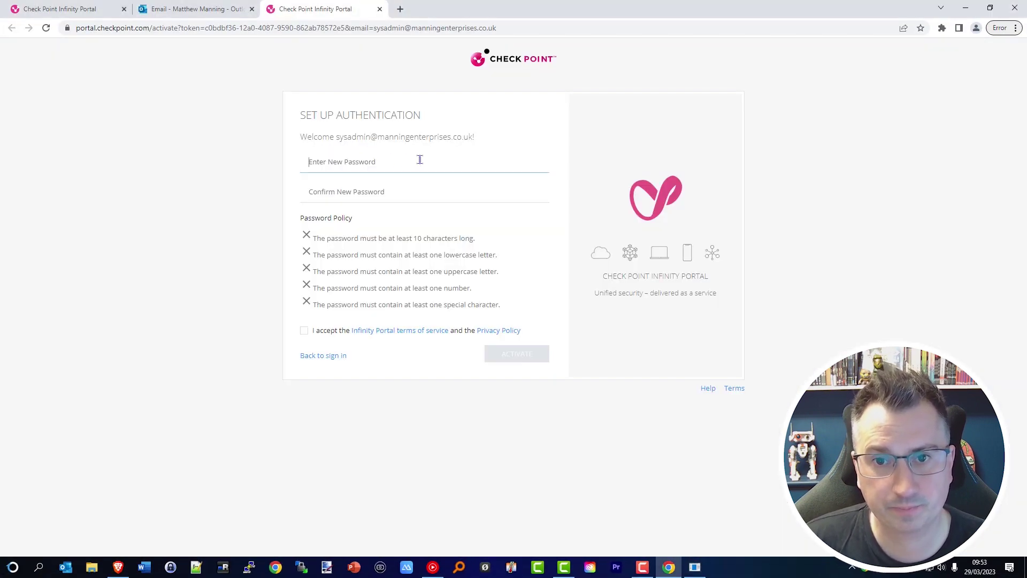
{"action": "key", "text": "ctrl+v"}
{"action": "left_click", "coordinate": [441, 193]}
{"action": "key", "text": "ctrl+v"}
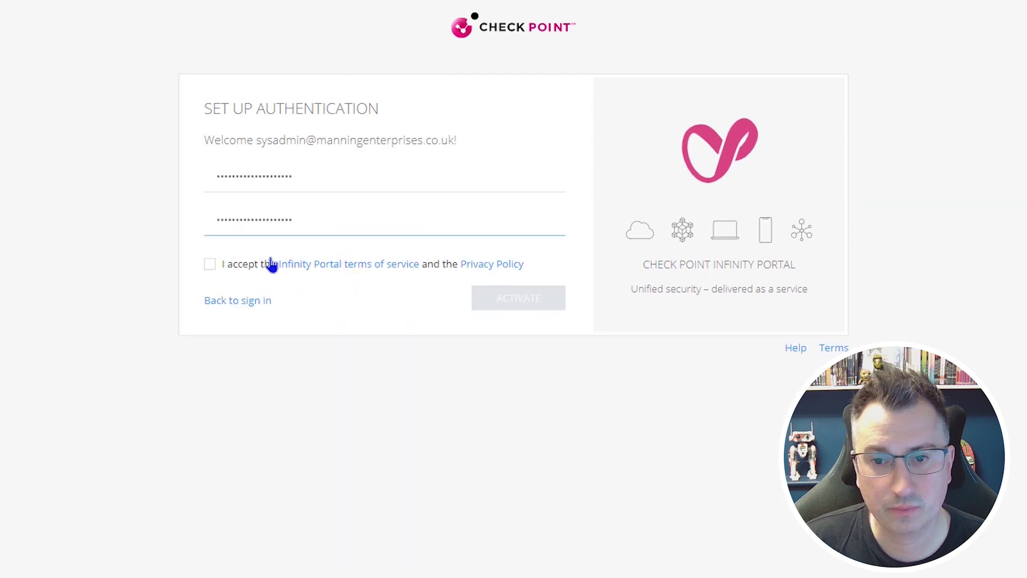
{"action": "left_click", "coordinate": [209, 264]}
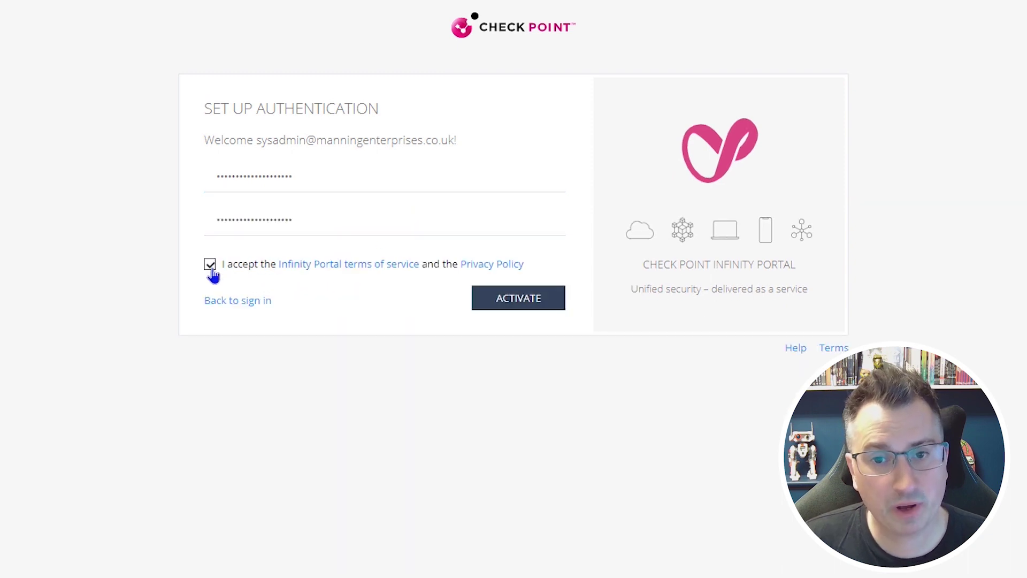
{"action": "left_click", "coordinate": [540, 310]}
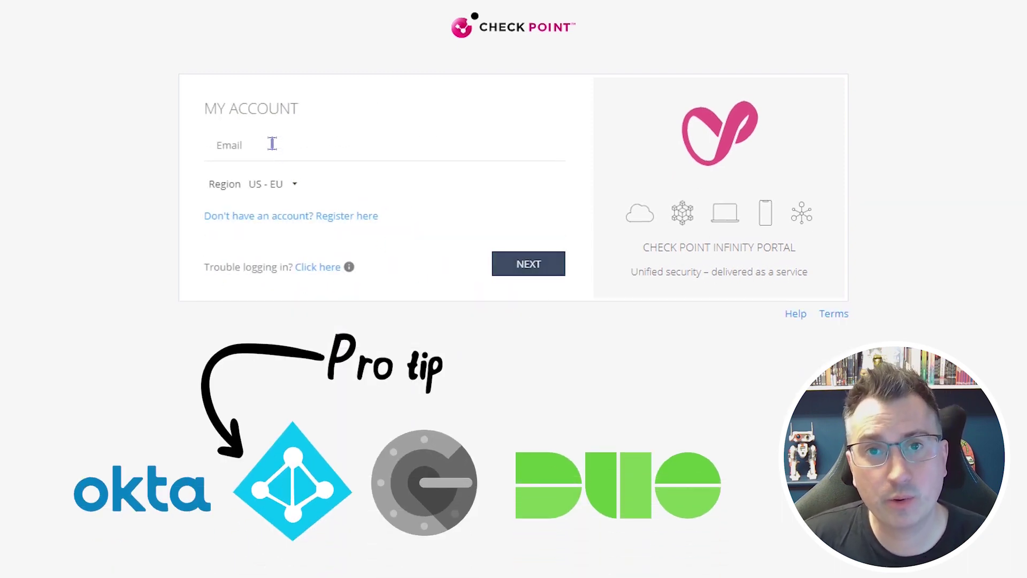
Sign in to the Infinity Portal with the saved e-mail and pasted password
{"action": "left_click", "coordinate": [270, 142]}
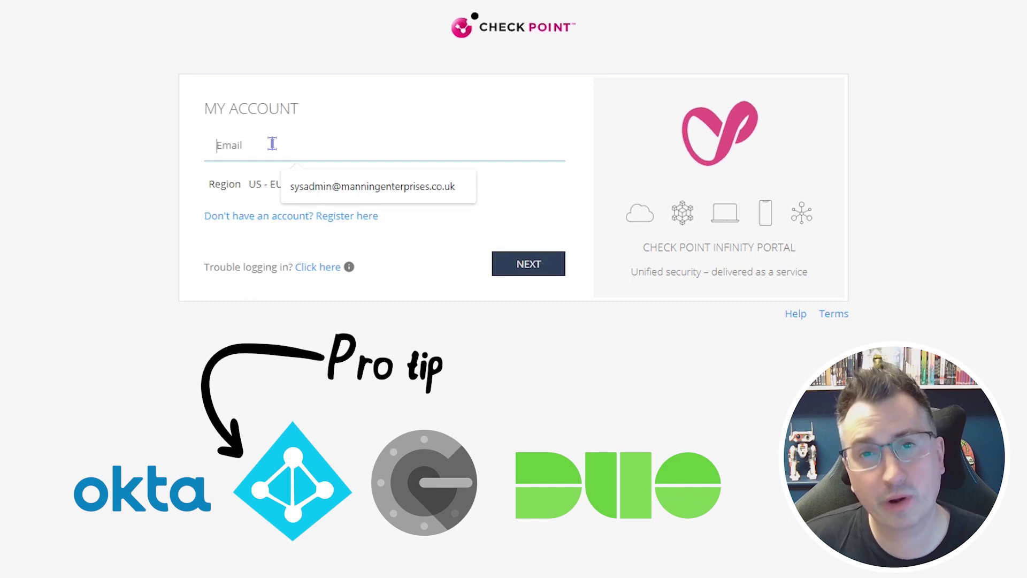
{"action": "left_click", "coordinate": [452, 190]}
{"action": "left_click", "coordinate": [543, 273]}
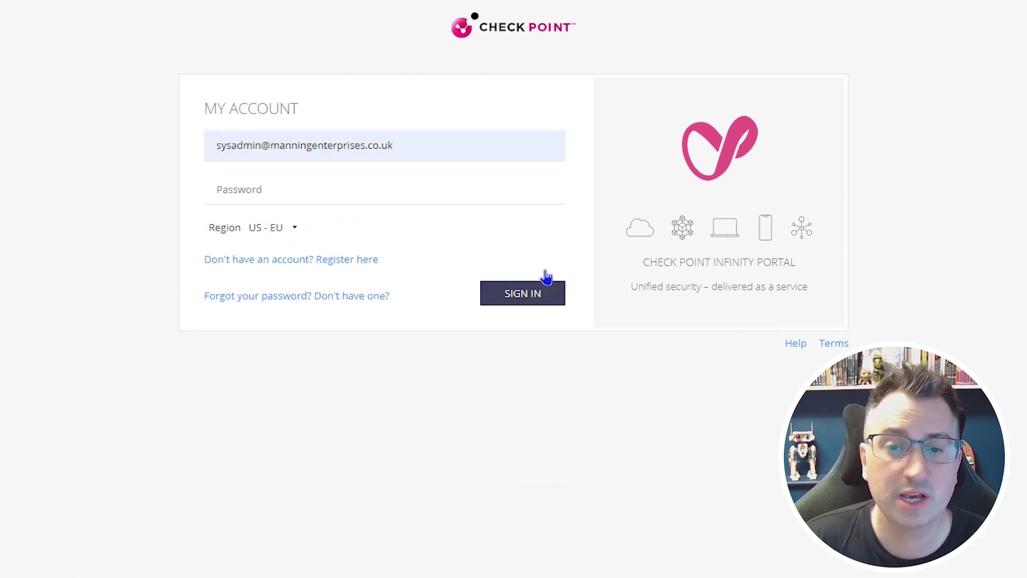
{"action": "left_click", "coordinate": [384, 189]}
{"action": "key", "text": "ctrl+v"}
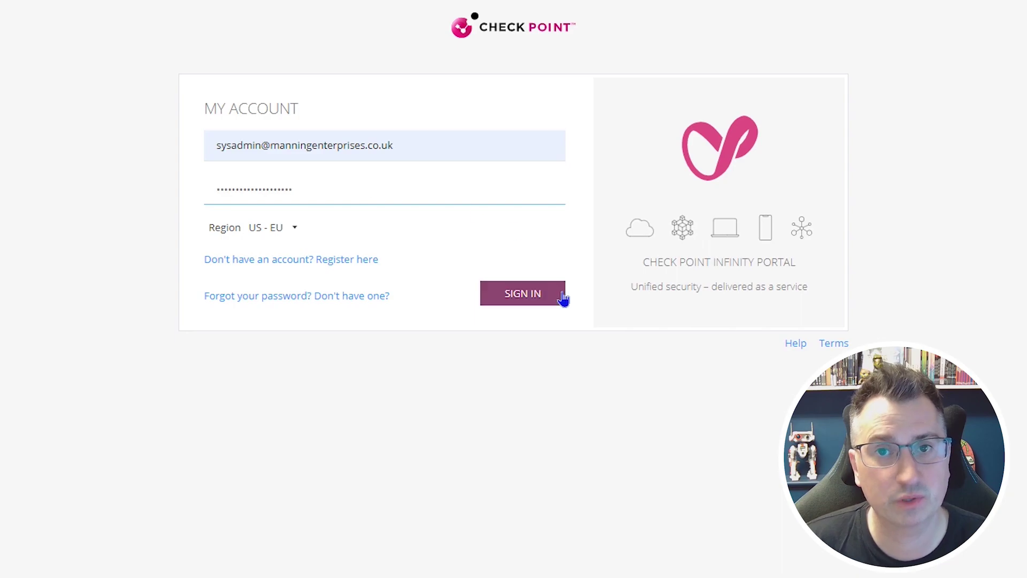
{"action": "left_click", "coordinate": [562, 299]}
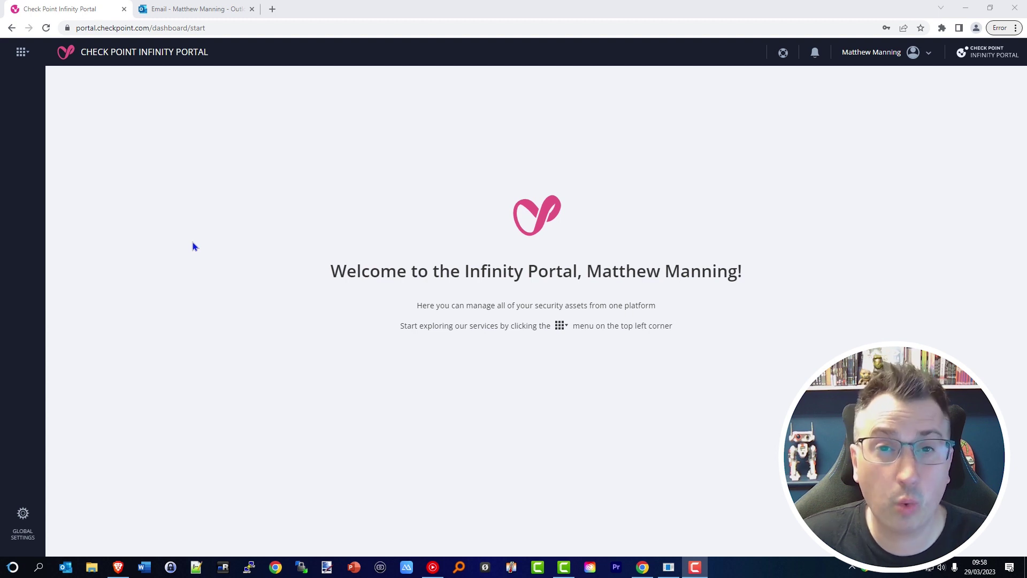
Open Harmony Endpoint from the services list and accept its terms of service
{"action": "left_click", "coordinate": [20, 52]}
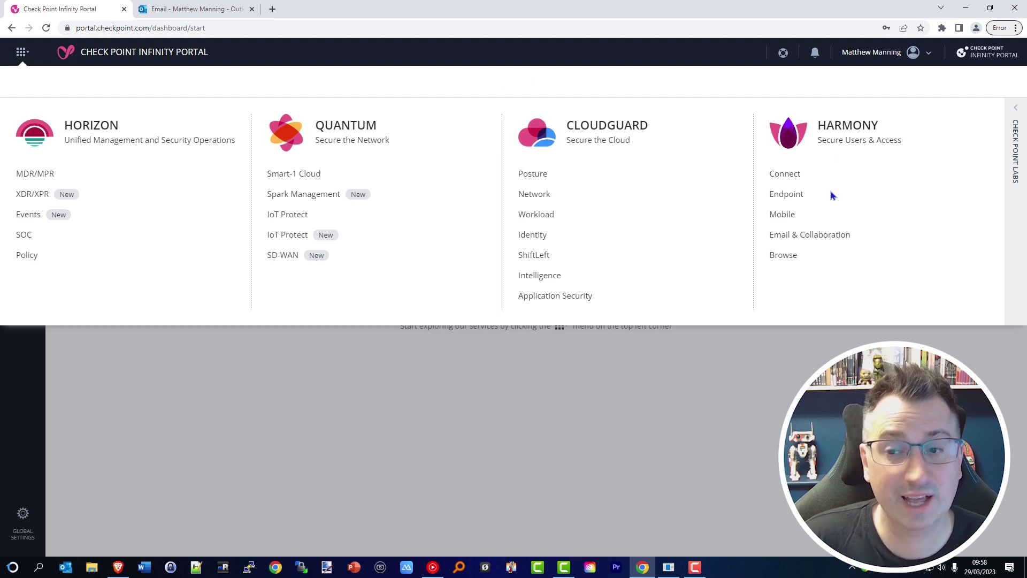
{"action": "left_click", "coordinate": [799, 200]}
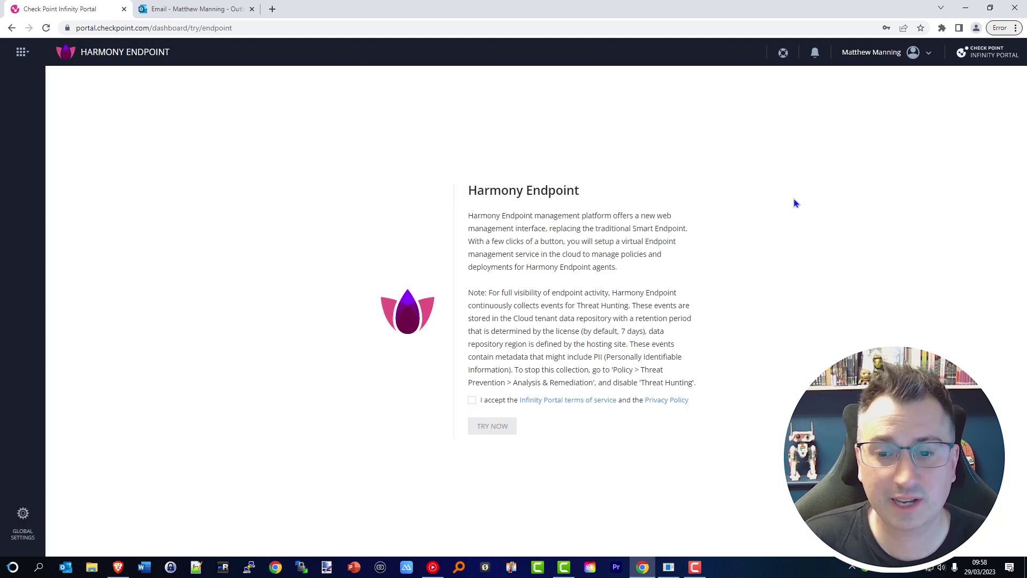
{"action": "left_click_drag", "start_coordinate": [491, 371], "coordinate": [471, 399]}
{"action": "left_click", "coordinate": [472, 400]}
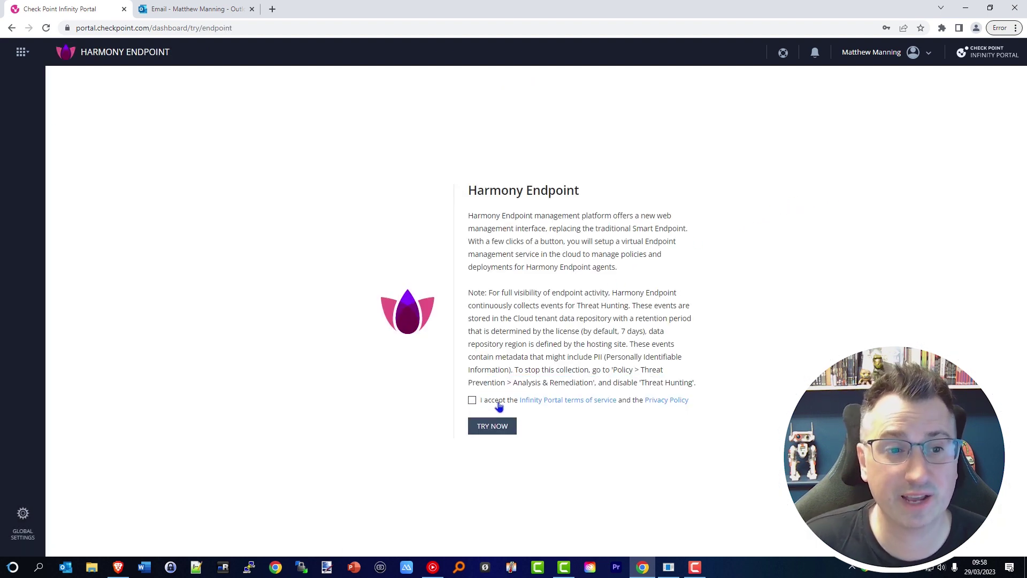
{"action": "left_click", "coordinate": [472, 400]}
{"action": "left_click", "coordinate": [472, 400]}
Start the Harmony Endpoint trial and view its contract in Global Settings > Services & Contracts
{"action": "left_click", "coordinate": [493, 426]}
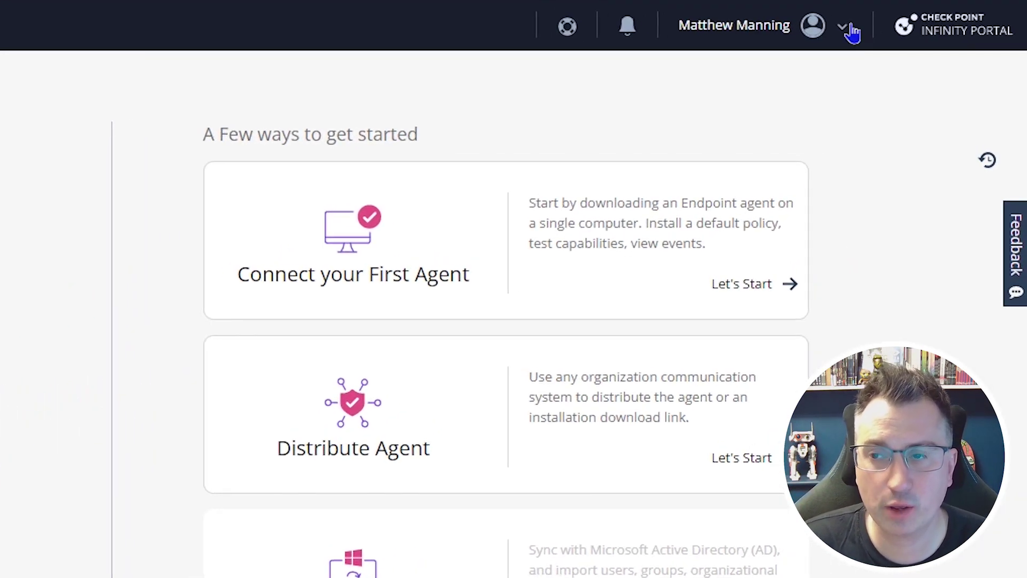
{"action": "left_click", "coordinate": [851, 32]}
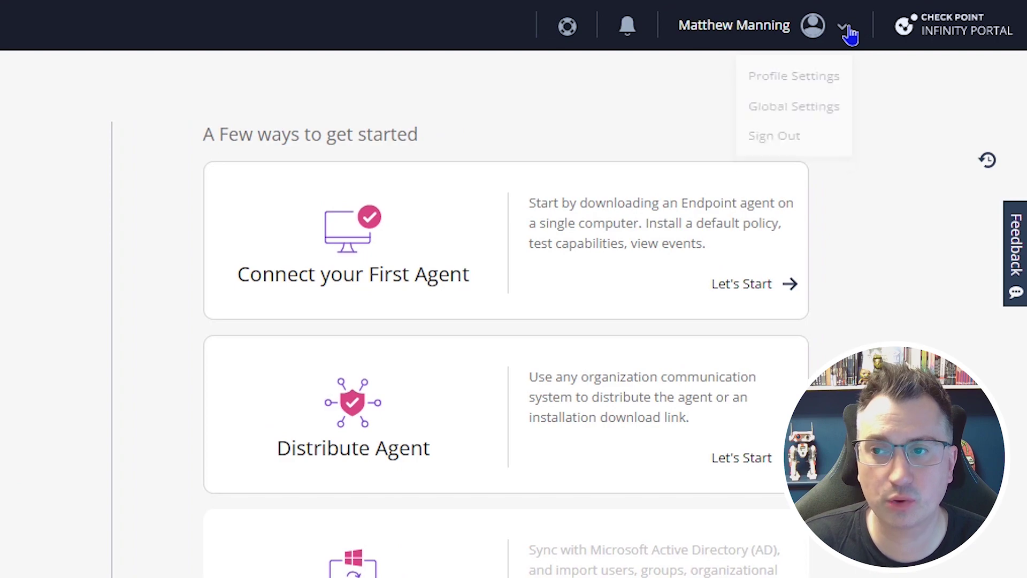
{"action": "left_click", "coordinate": [837, 123]}
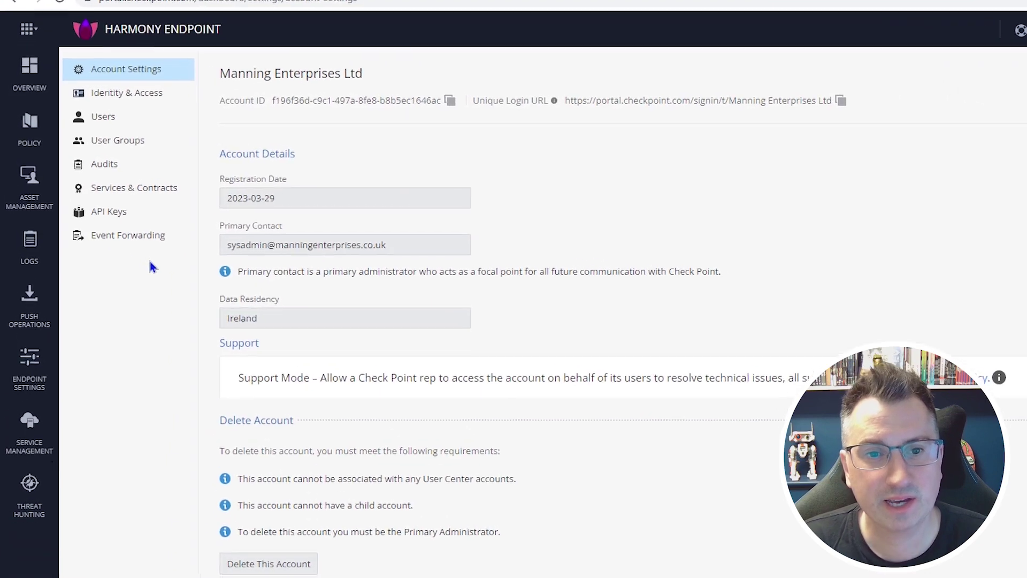
{"action": "left_click", "coordinate": [205, 204]}
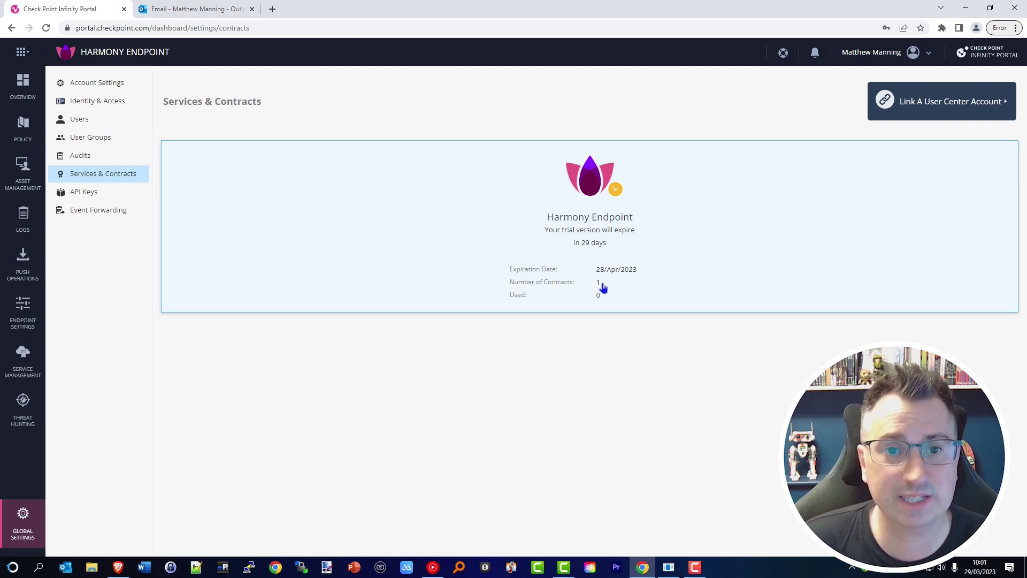
{"action": "left_click", "coordinate": [644, 283]}
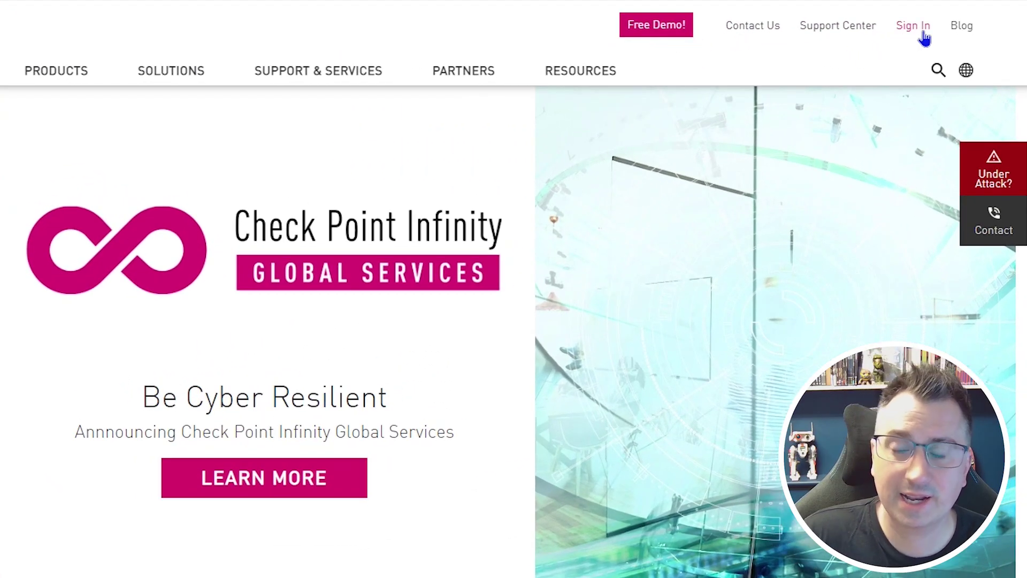
Open the Check Point sign-up form and enter the e-mail and company name
{"action": "left_click", "coordinate": [924, 36]}
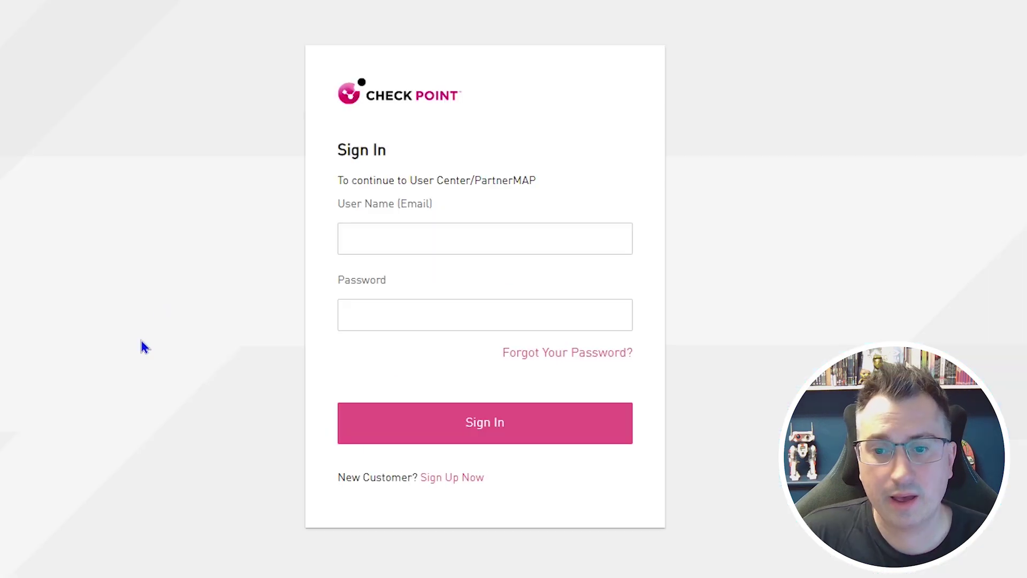
{"action": "left_click", "coordinate": [477, 486]}
{"action": "left_click", "coordinate": [255, 158]}
{"action": "left_click", "coordinate": [266, 196]}
{"action": "left_click", "coordinate": [466, 154]}
{"action": "type", "text": "M"}
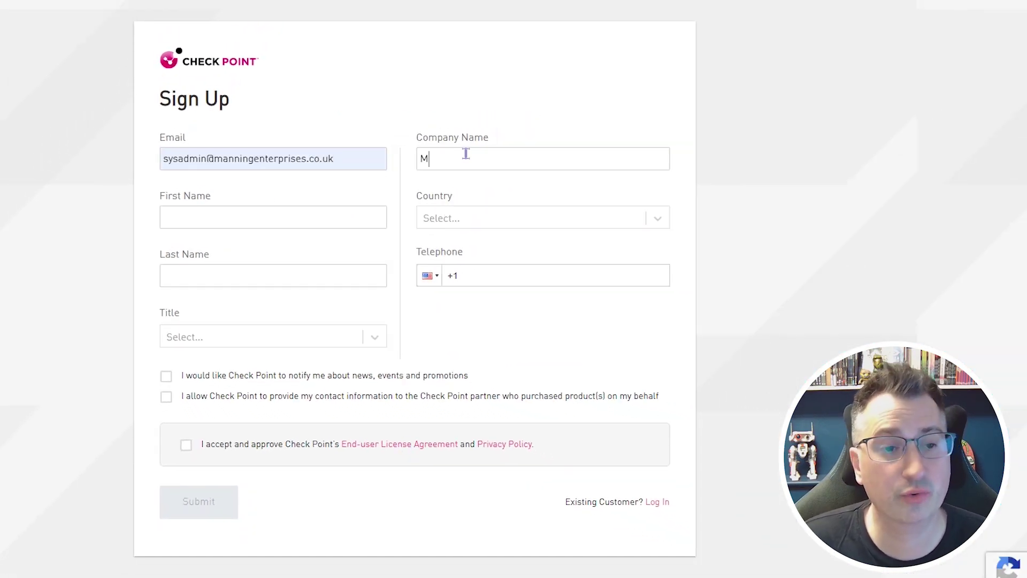
{"action": "type", "text": "anning Enterprises Ltd"}
Enter the user's first and last name and choose United Kingdom as country
{"action": "left_click", "coordinate": [333, 218]}
{"action": "key", "text": "Tab"}
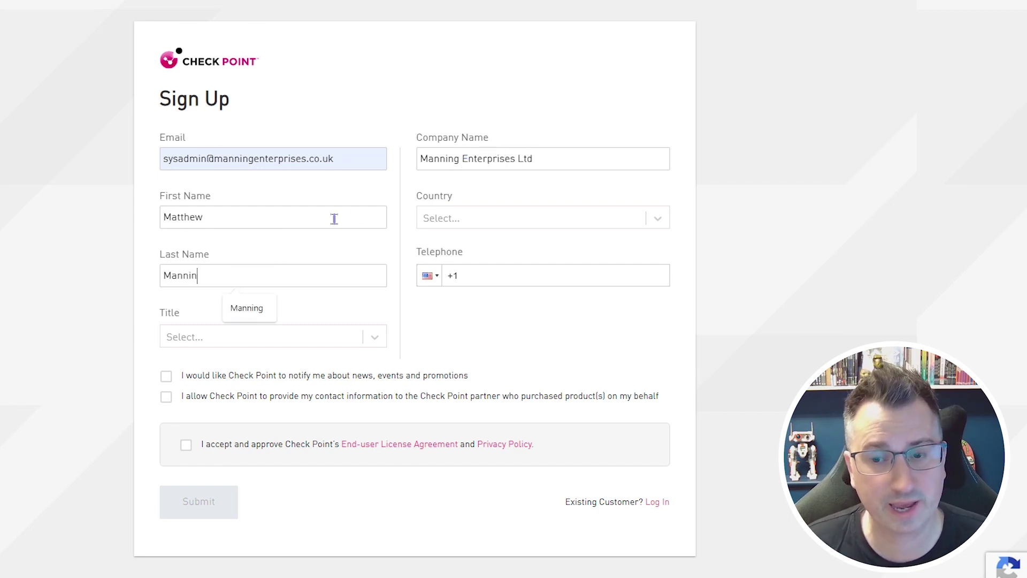
{"action": "left_click", "coordinate": [658, 218]}
{"action": "type", "text": "unite"}
{"action": "key", "text": "Return"}
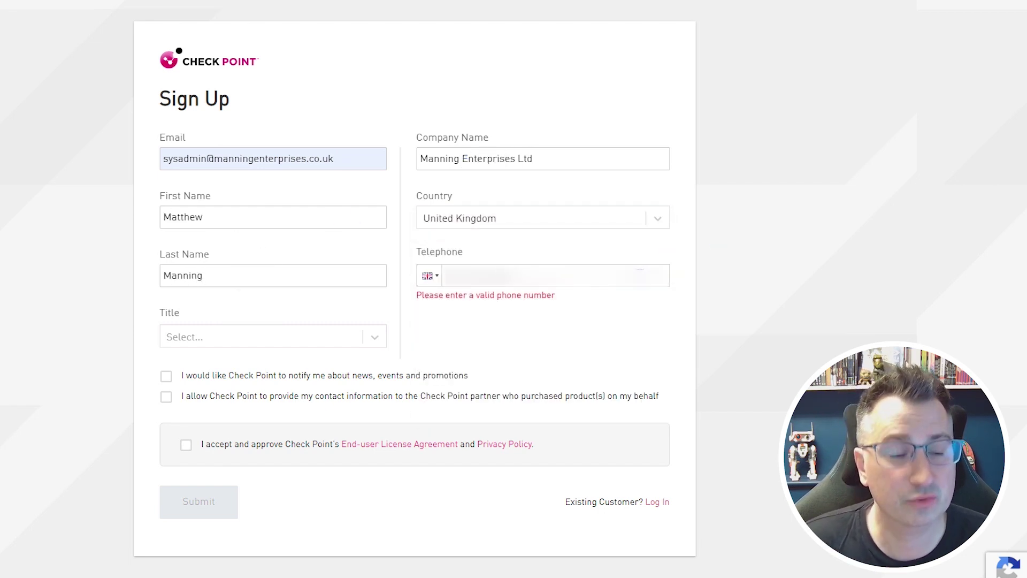
Set the title to System / Network Engineer, accept the agreement and submit
{"action": "left_click", "coordinate": [267, 336]}
{"action": "left_click", "coordinate": [265, 383]}
{"action": "scroll", "coordinate": [315, 416], "scroll_direction": "down", "scroll_amount": 2}
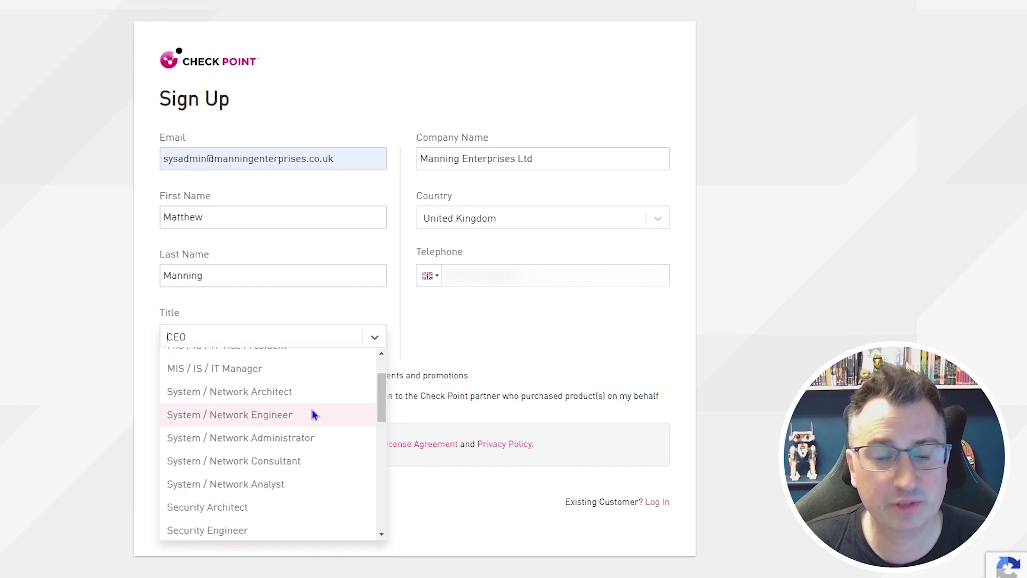
{"action": "left_click", "coordinate": [315, 416]}
{"action": "left_click", "coordinate": [183, 446]}
{"action": "left_click", "coordinate": [234, 514]}
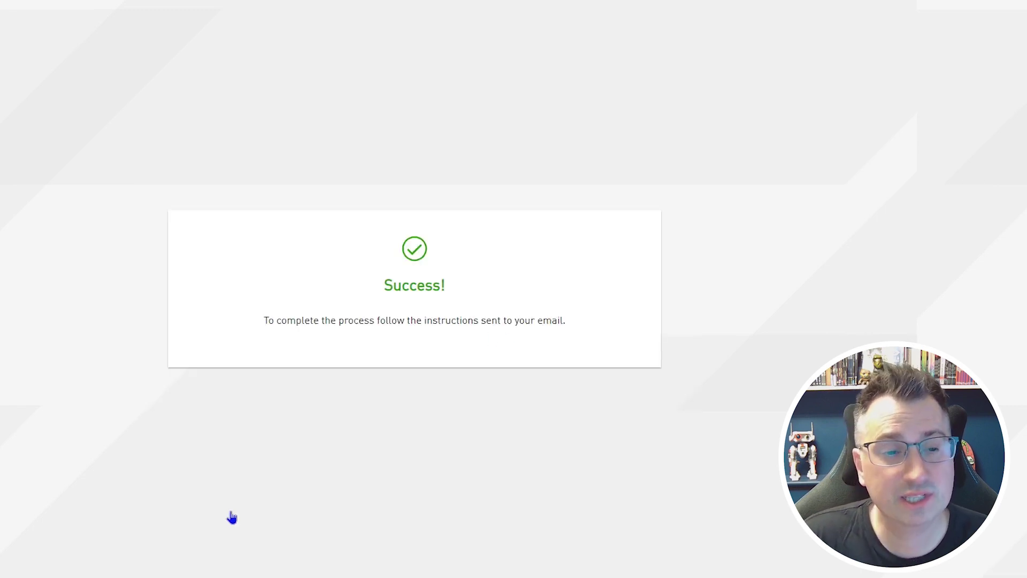
Open the Check Point User Verification email in Outlook and click Confirm Email
{"action": "left_click", "coordinate": [223, 15]}
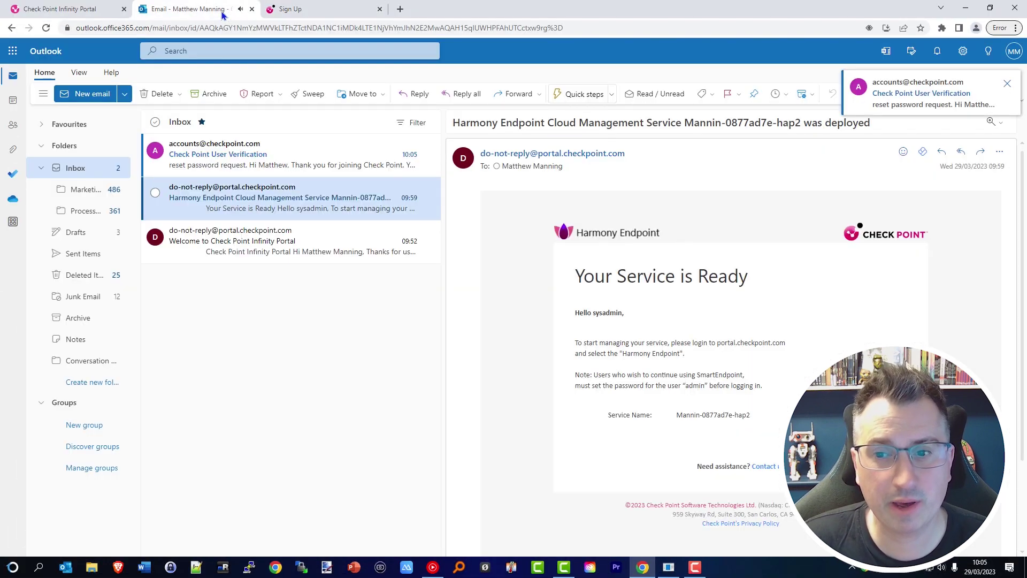
{"action": "left_click", "coordinate": [334, 160]}
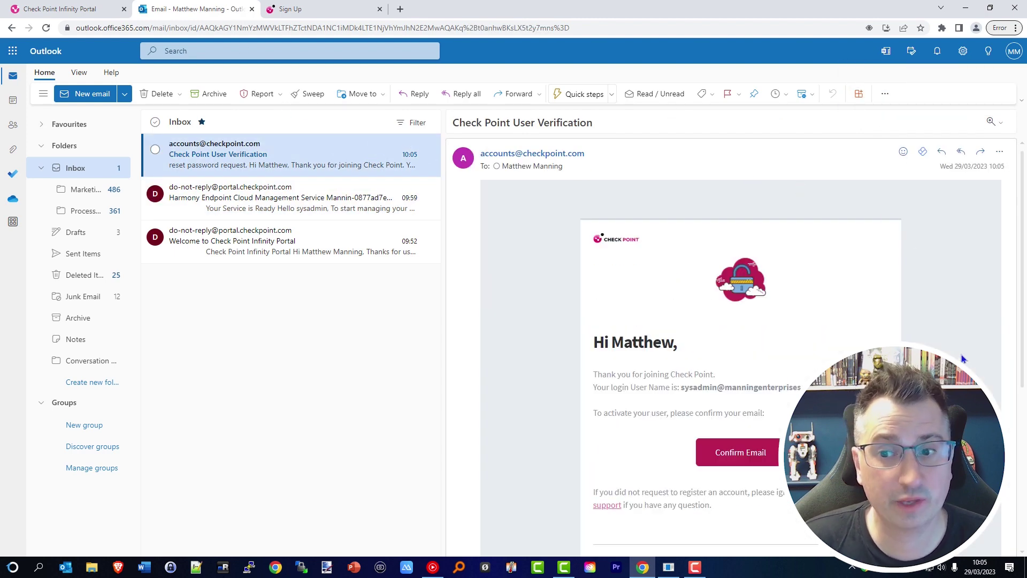
{"action": "scroll", "coordinate": [963, 359], "scroll_direction": "down", "scroll_amount": 2}
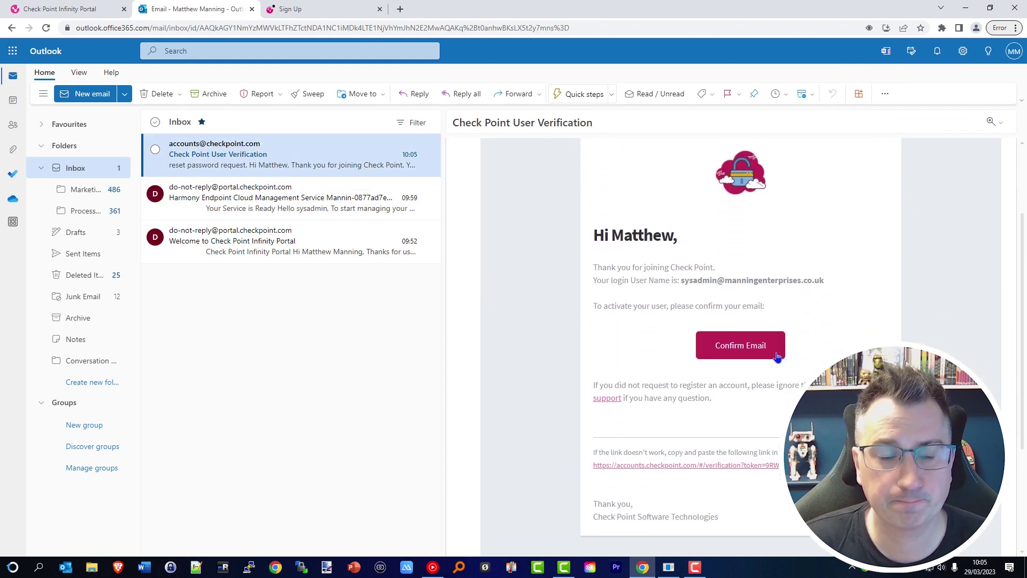
{"action": "left_click", "coordinate": [774, 355]}
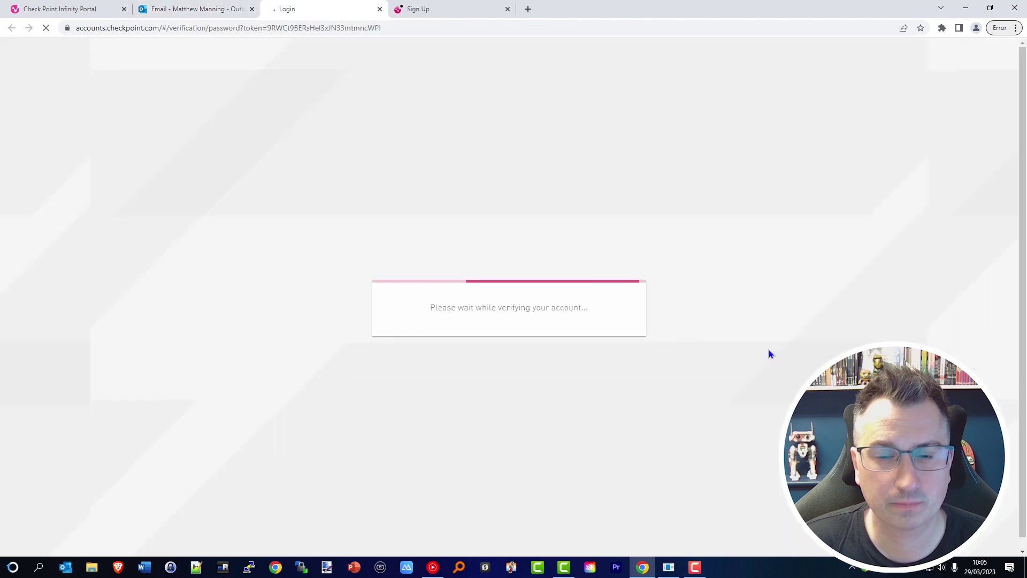
Set and confirm the new user's password, then solve the car-image captcha
{"action": "left_click", "coordinate": [554, 287]}
{"action": "left_click", "coordinate": [546, 351]}
{"action": "left_click", "coordinate": [497, 398]}
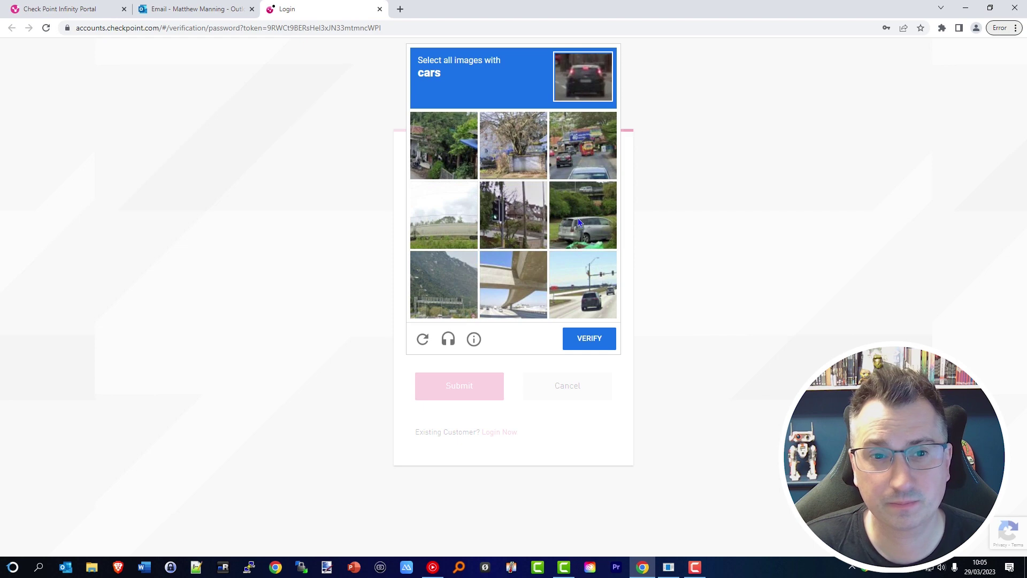
{"action": "left_click", "coordinate": [579, 222]}
{"action": "left_click", "coordinate": [583, 149]}
{"action": "left_click", "coordinate": [582, 286]}
{"action": "left_click", "coordinate": [588, 338]}
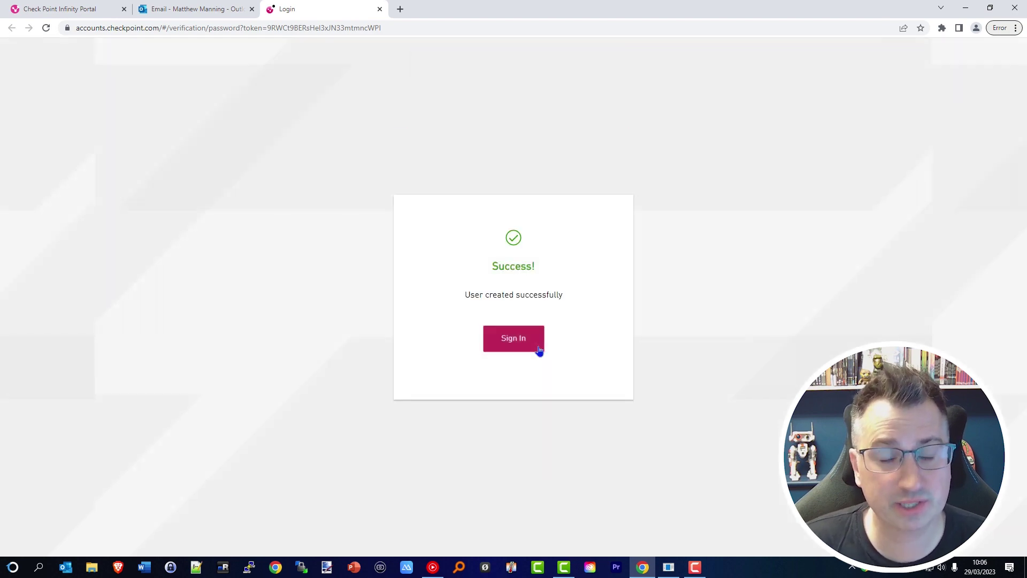
Sign in to User Center with the saved user name and pasted password
{"action": "left_click", "coordinate": [538, 349]}
{"action": "left_click", "coordinate": [499, 268]}
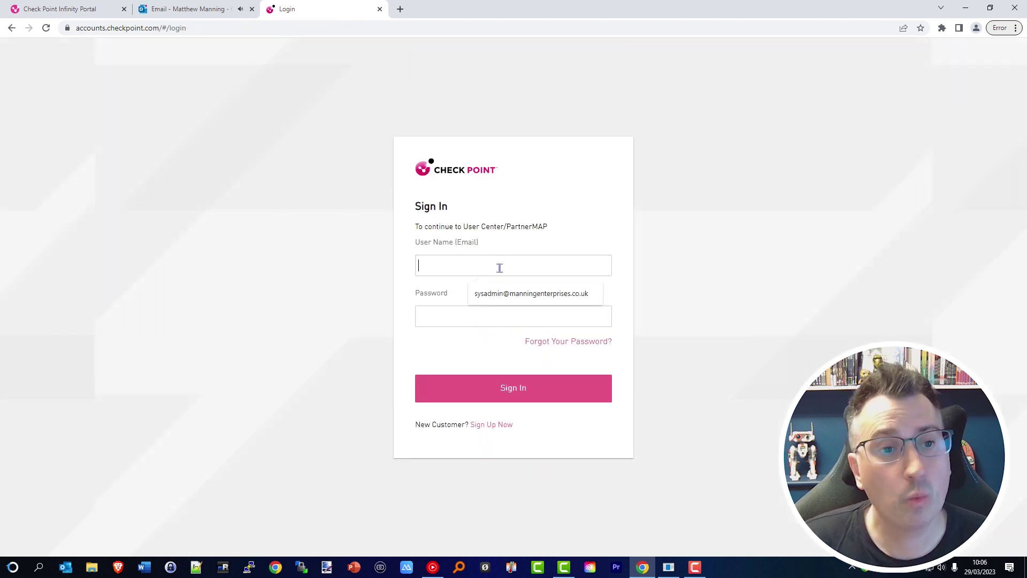
{"action": "left_click", "coordinate": [598, 303]}
{"action": "left_click", "coordinate": [578, 311]}
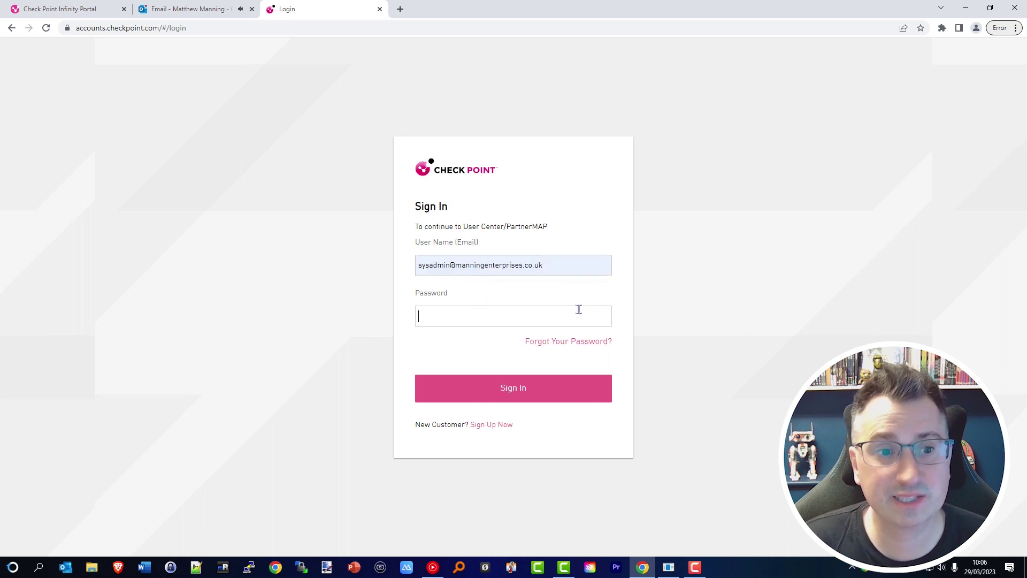
{"action": "key", "text": "ctrl+v"}
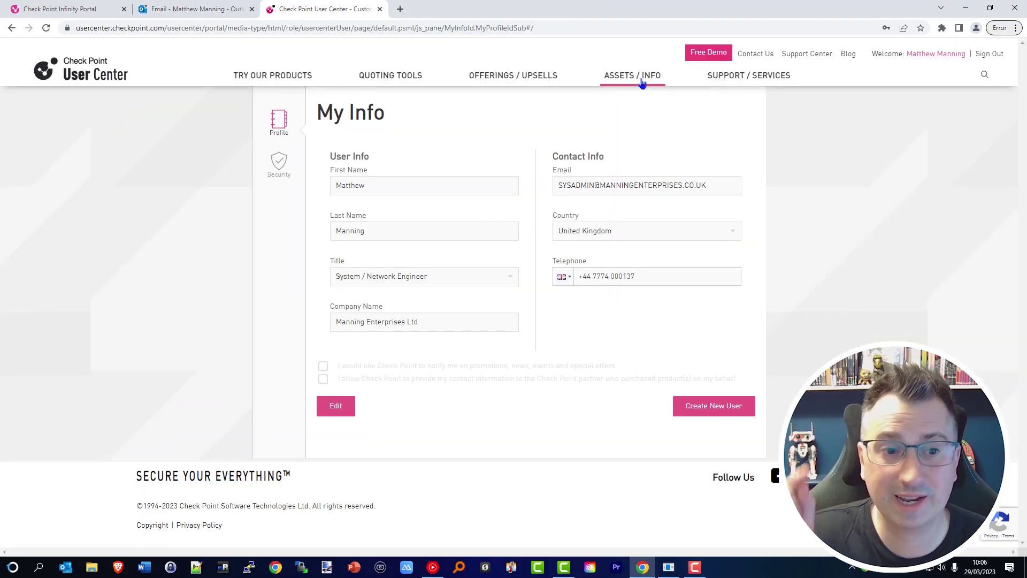
Start a new UC account from My Accounts and enter the company customer name
{"action": "mouse_move", "coordinate": [642, 82]}
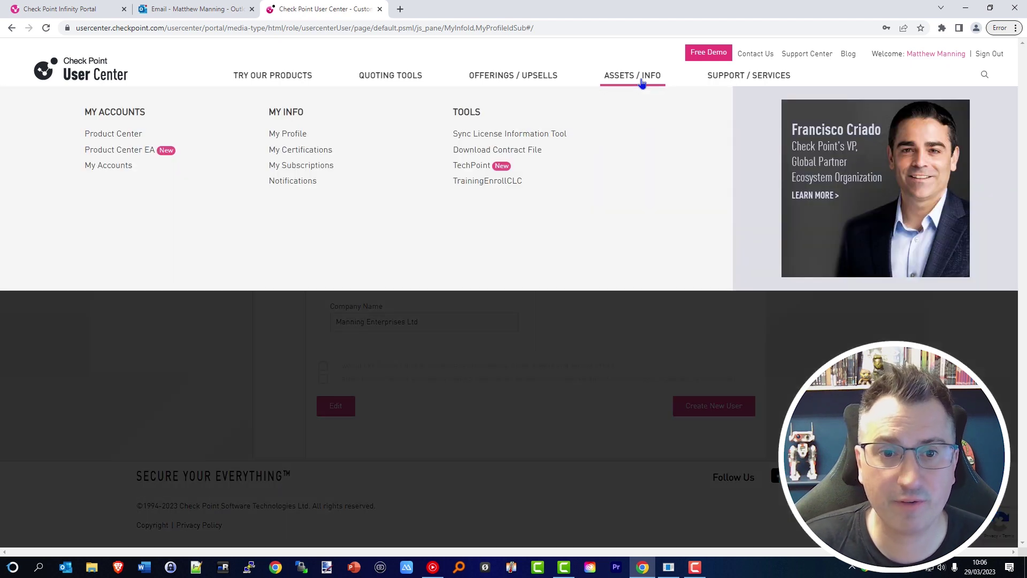
{"action": "left_click", "coordinate": [109, 166]}
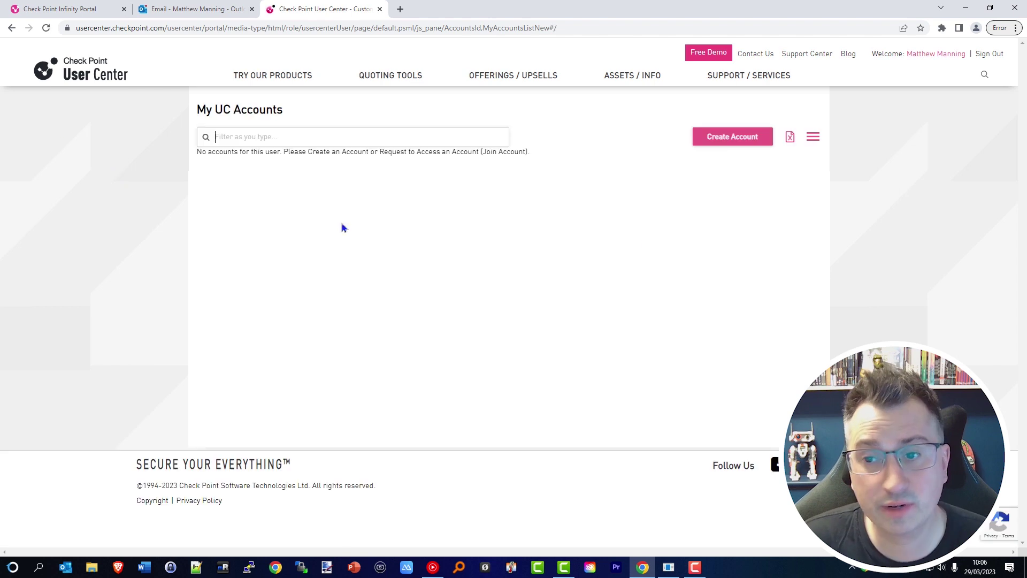
{"action": "left_click", "coordinate": [769, 143]}
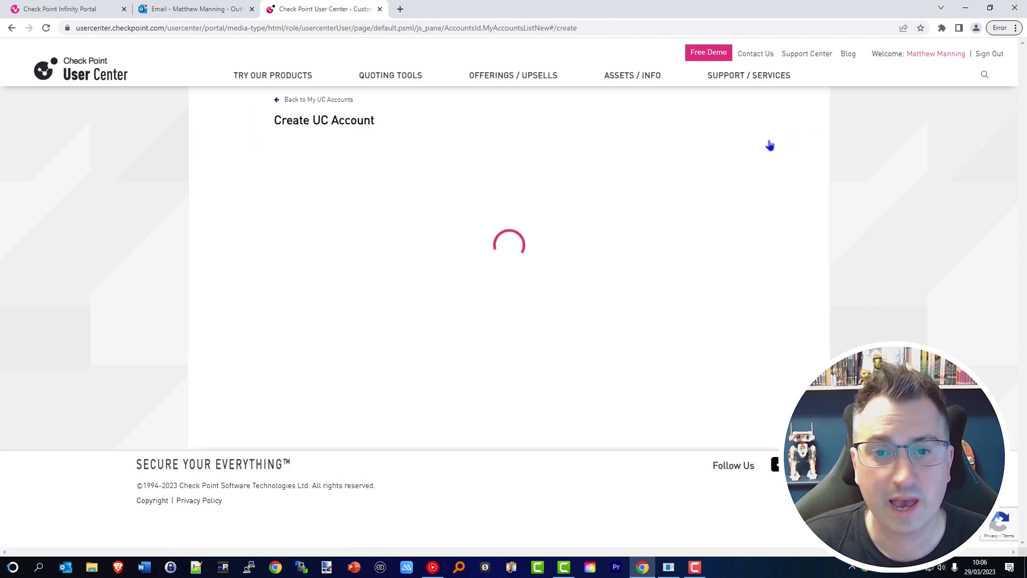
{"action": "scroll", "coordinate": [359, 180], "scroll_direction": "down", "scroll_amount": 1}
{"action": "left_click", "coordinate": [360, 135]}
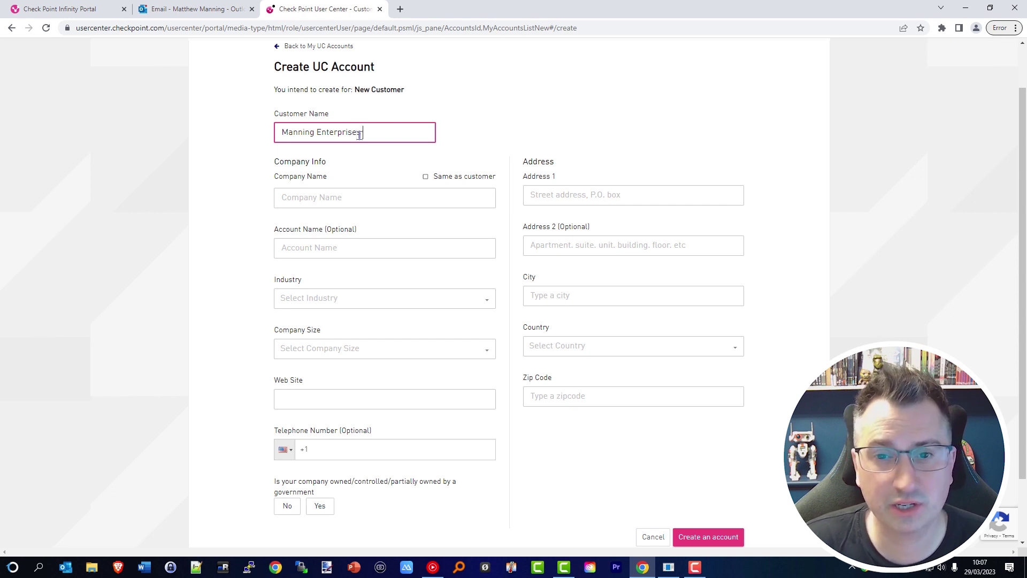
{"action": "type", "text": "Manning Enterprises L"}
Copy the company name into Account Name, fill the address and choose United Kingdom
{"action": "left_click", "coordinate": [577, 140]}
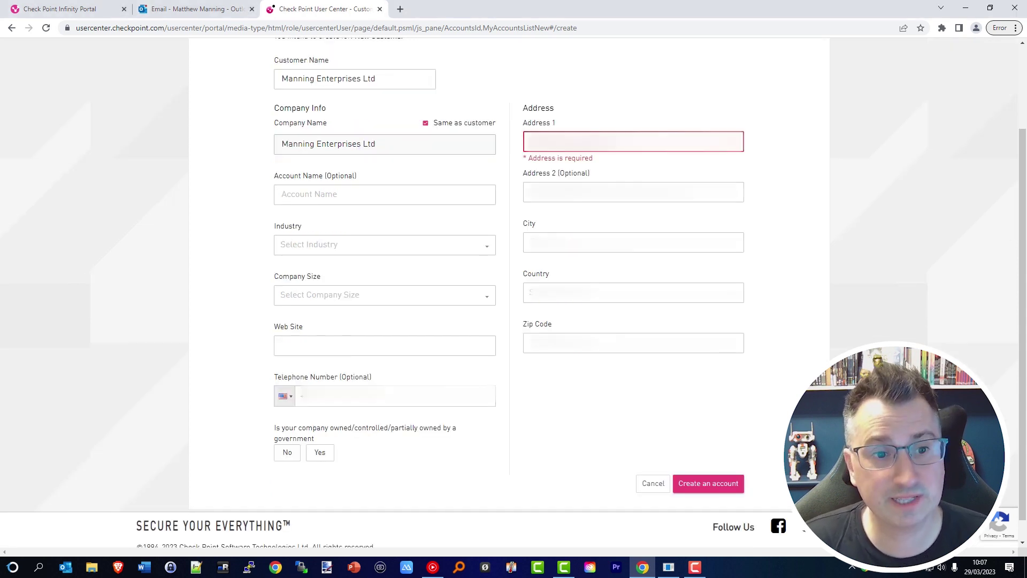
{"action": "triple_click", "coordinate": [329, 144]}
{"action": "key", "text": "ctrl+c"}
{"action": "left_click", "coordinate": [384, 194]}
{"action": "key", "text": "ctrl+v"}
{"action": "left_click", "coordinate": [633, 191]}
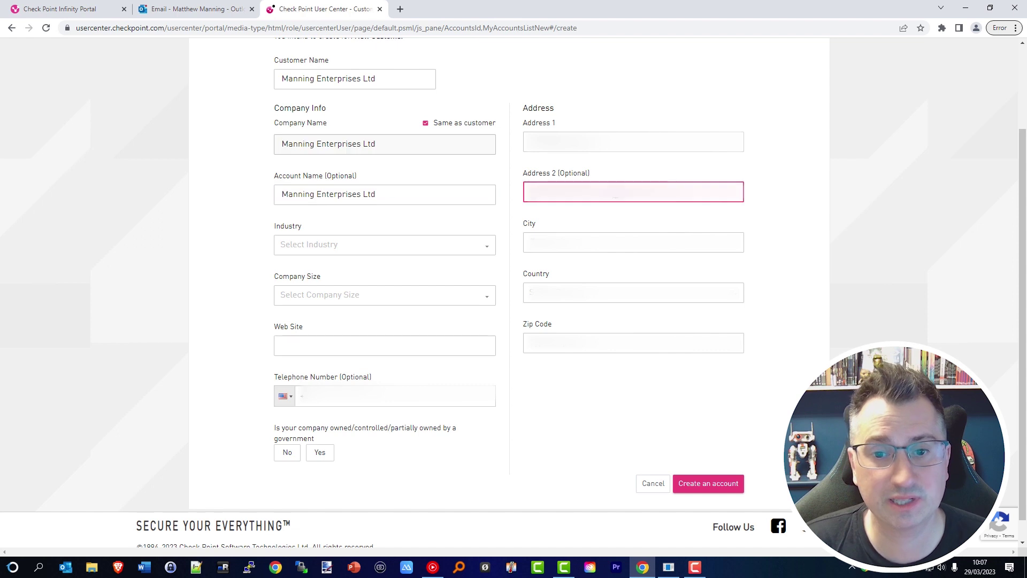
{"action": "key", "text": "Tab"}
{"action": "key", "text": "Tab"}
{"action": "type", "text": "Unite"}
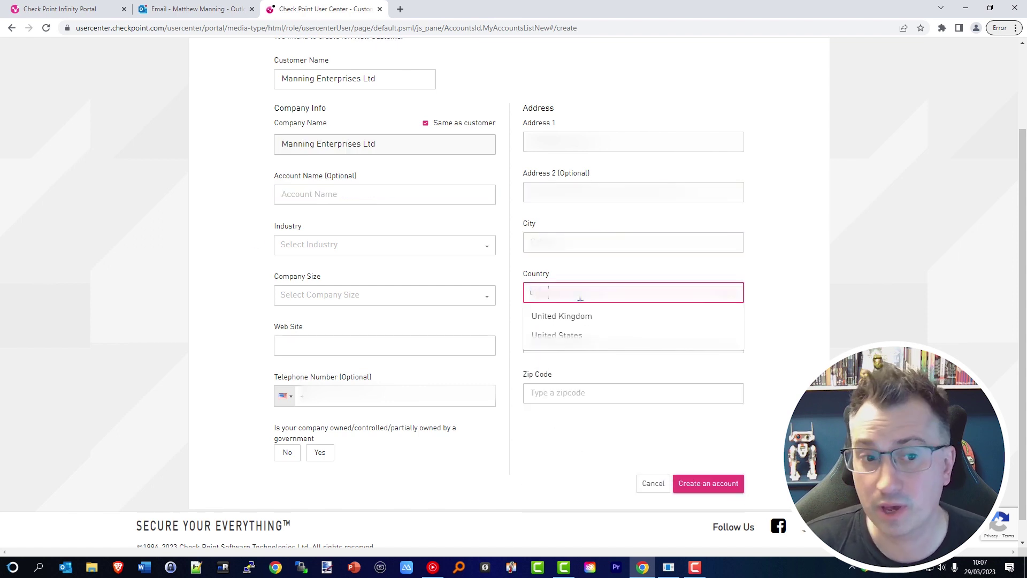
{"action": "left_click", "coordinate": [580, 316]}
Set the industry, enter the company website, and create the UC account
{"action": "left_click", "coordinate": [375, 244]}
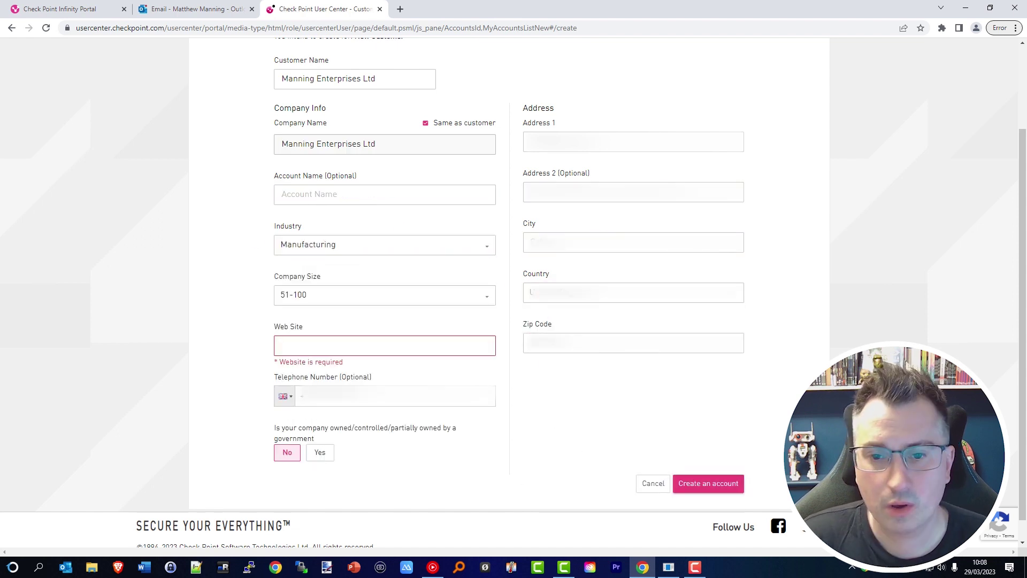
{"action": "left_click", "coordinate": [392, 345]}
{"action": "type", "text": "www.manningenterprises.co.uk"}
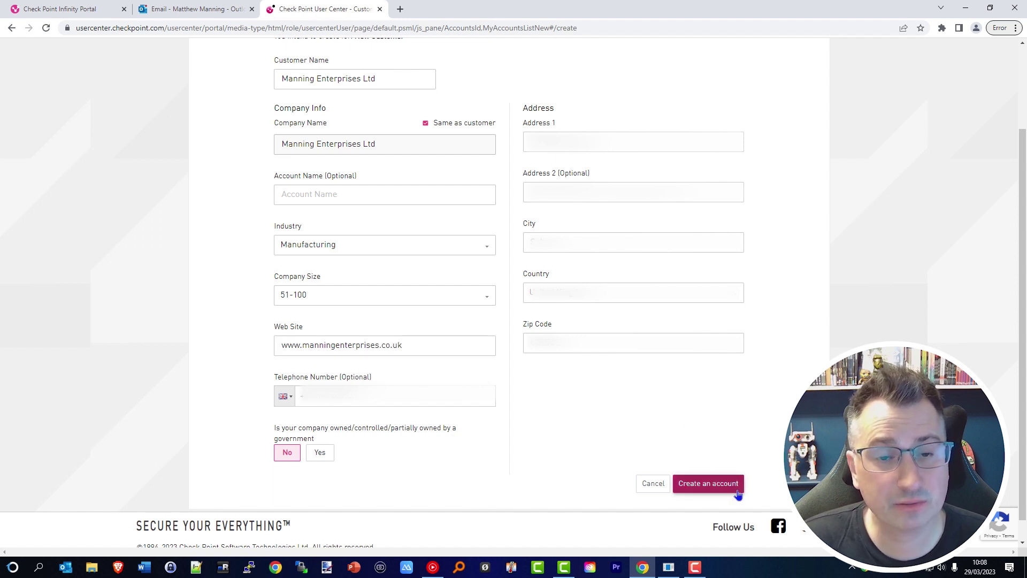
{"action": "left_click", "coordinate": [708, 483]}
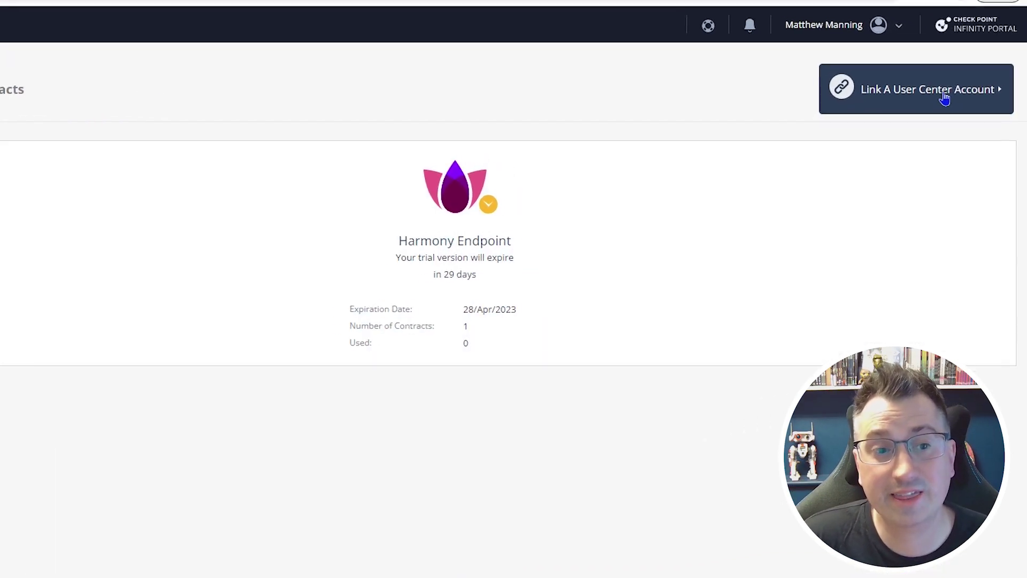
Link the company's User Center account using the saved login e-mail and password
{"action": "left_click", "coordinate": [963, 107]}
{"action": "left_click", "coordinate": [371, 154]}
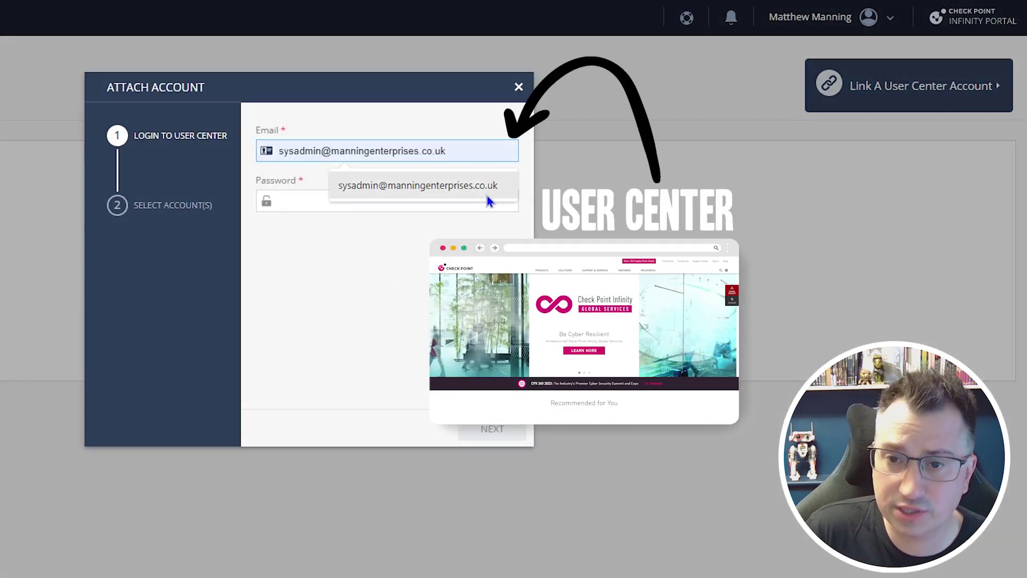
{"action": "left_click", "coordinate": [486, 195]}
{"action": "left_click", "coordinate": [417, 199]}
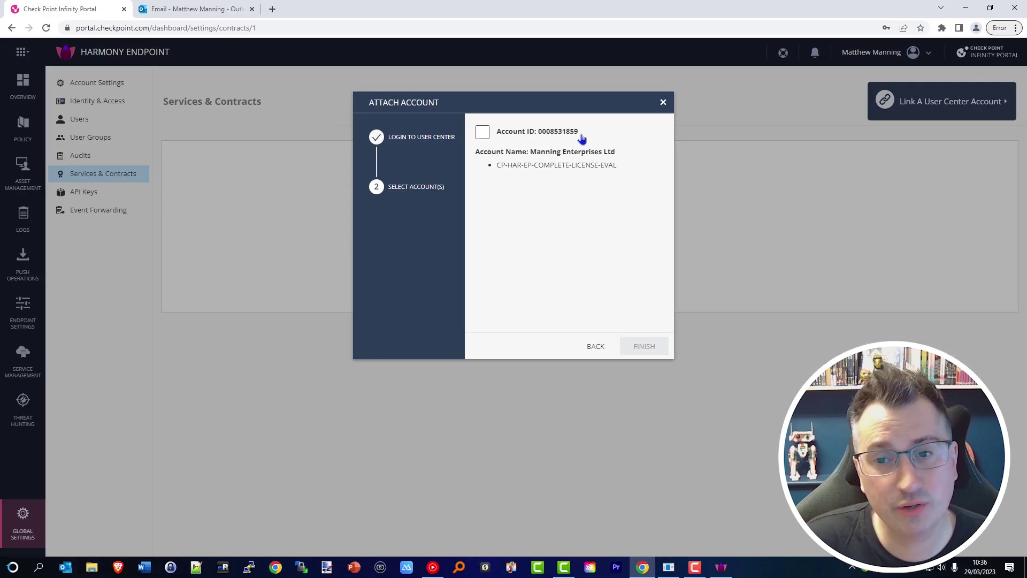
{"action": "left_click", "coordinate": [482, 133]}
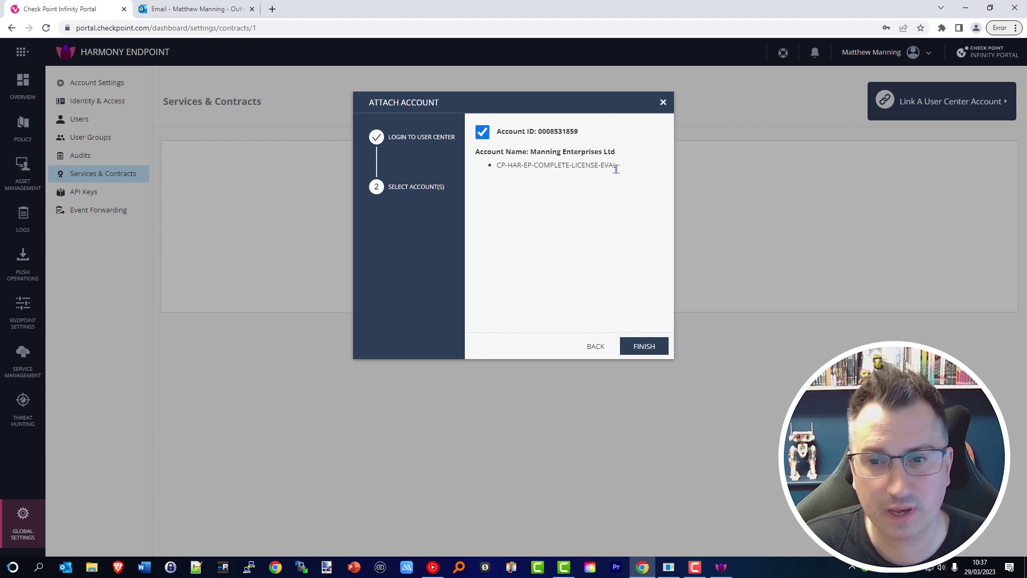
{"action": "left_click", "coordinate": [663, 354]}
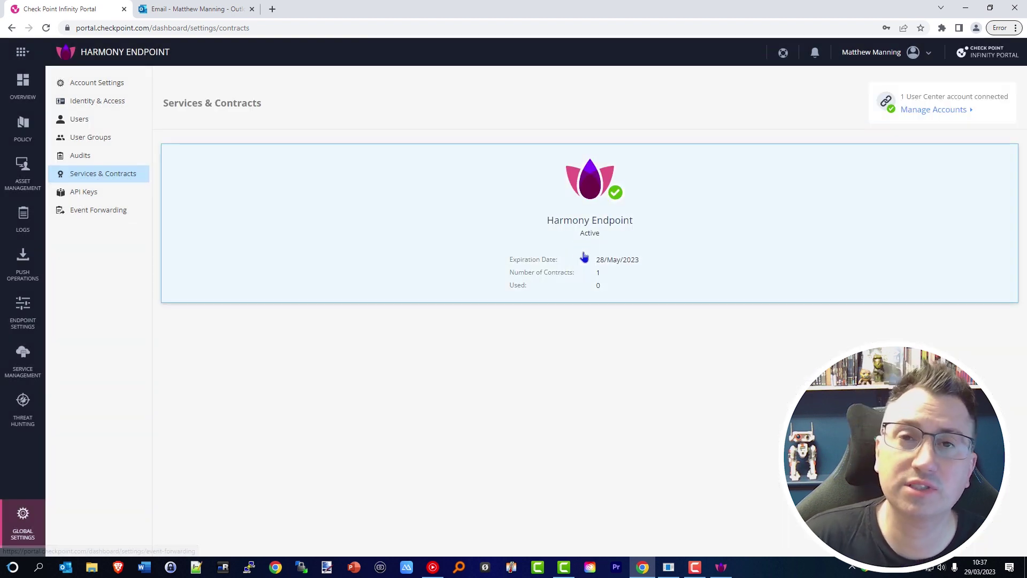